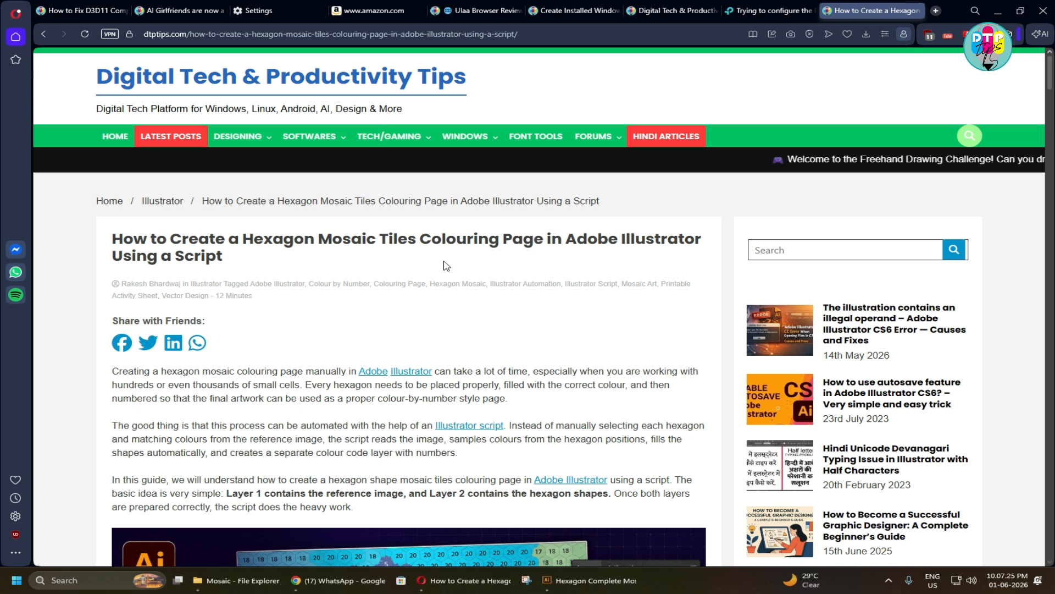
Skim the hexagon mosaic article's introduction, switch to Illustrator, and examine the numbered dolphin mosaic down to its coral area.
{"action": "scroll", "coordinate": [560, 321], "scroll_direction": "down", "scroll_amount": 2}
{"action": "scroll", "coordinate": [560, 321], "scroll_direction": "down", "scroll_amount": 5}
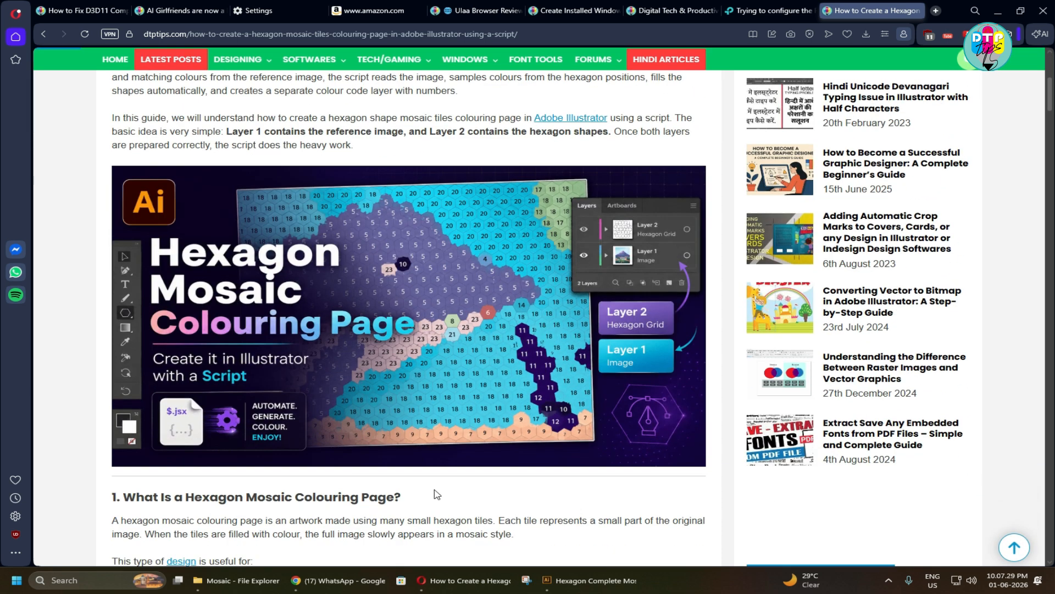
{"action": "left_click", "coordinate": [581, 585]}
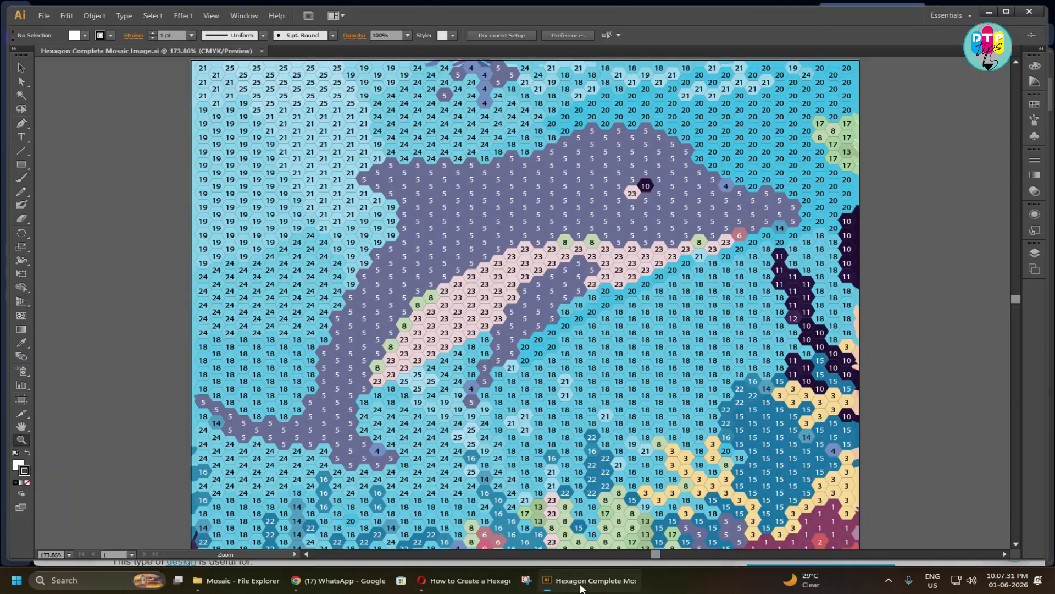
{"action": "scroll", "coordinate": [350, 249], "scroll_direction": "up", "scroll_amount": 1}
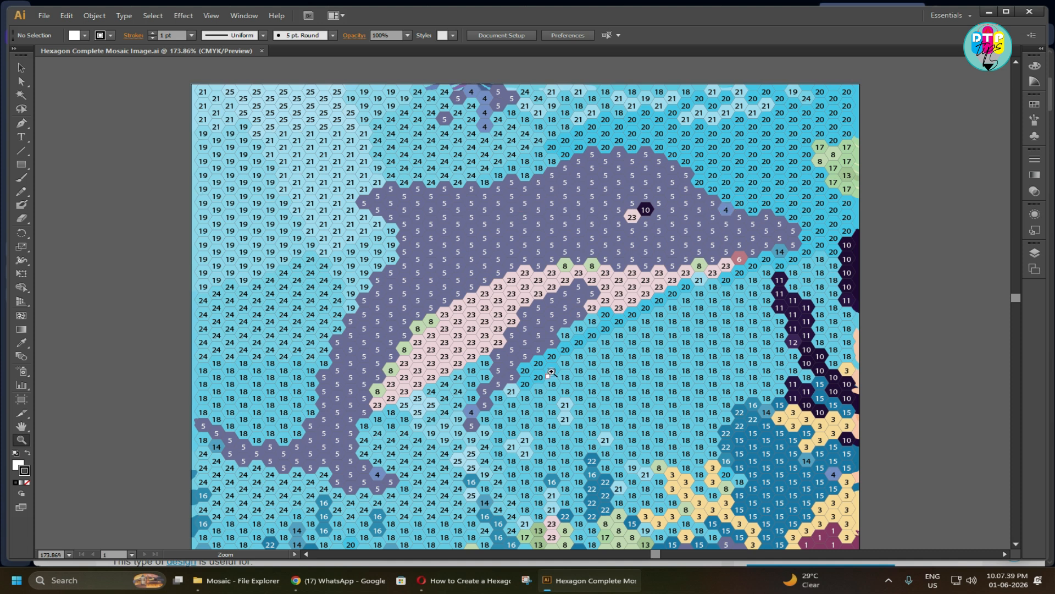
{"action": "scroll", "coordinate": [685, 360], "scroll_direction": "down", "scroll_amount": 5}
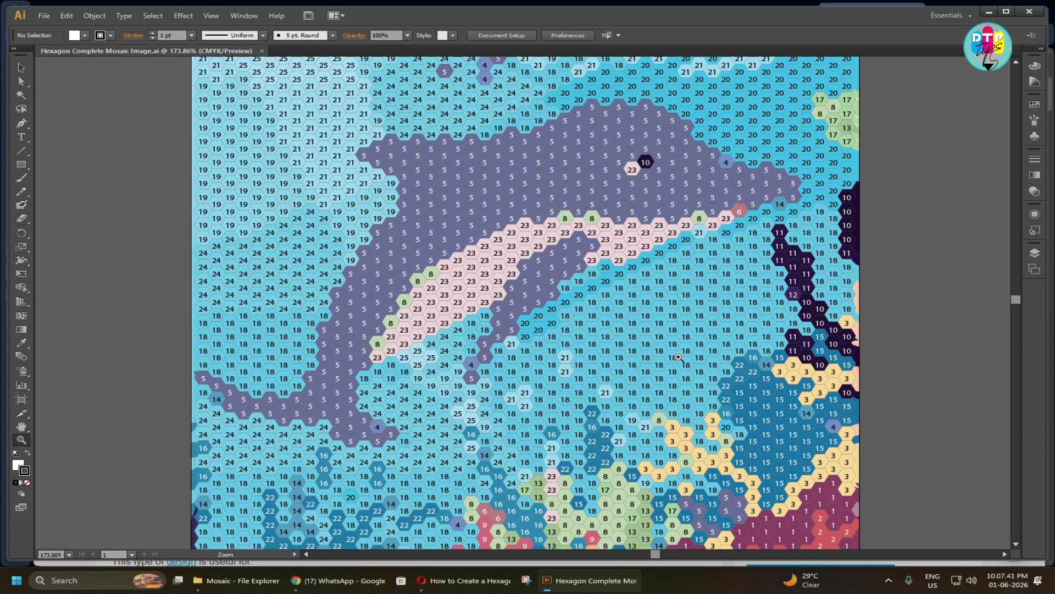
{"action": "scroll", "coordinate": [674, 358], "scroll_direction": "down", "scroll_amount": 2}
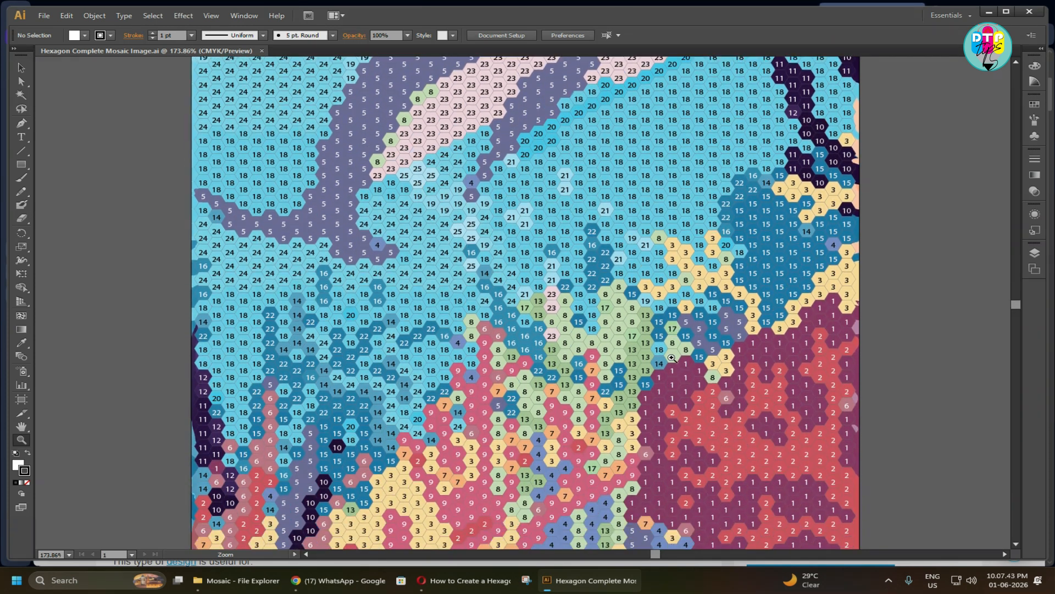
{"action": "scroll", "coordinate": [671, 358], "scroll_direction": "down", "scroll_amount": 1}
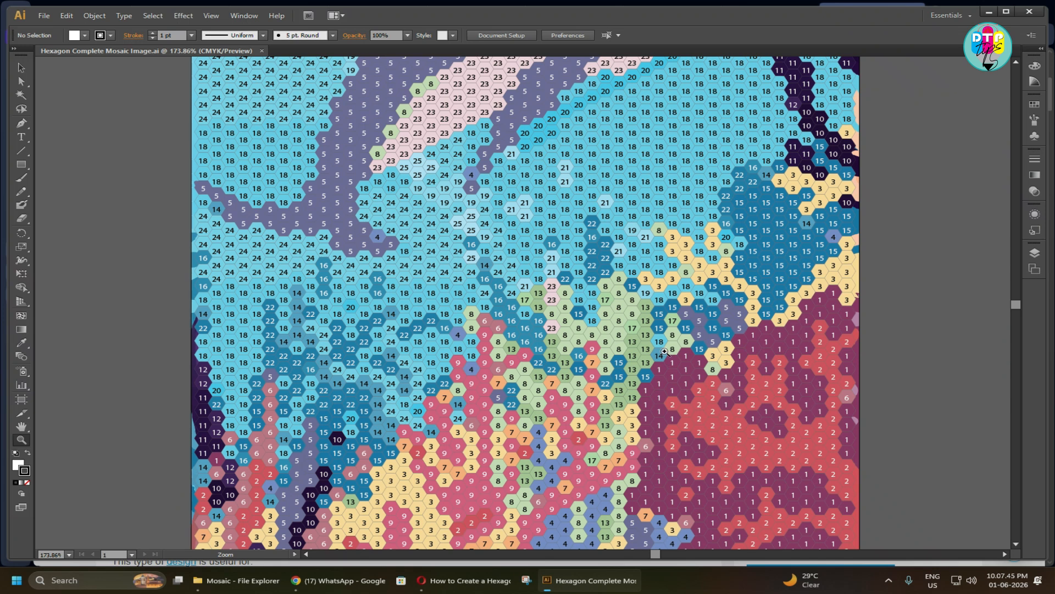
{"action": "scroll", "coordinate": [635, 362], "scroll_direction": "down", "scroll_amount": 3}
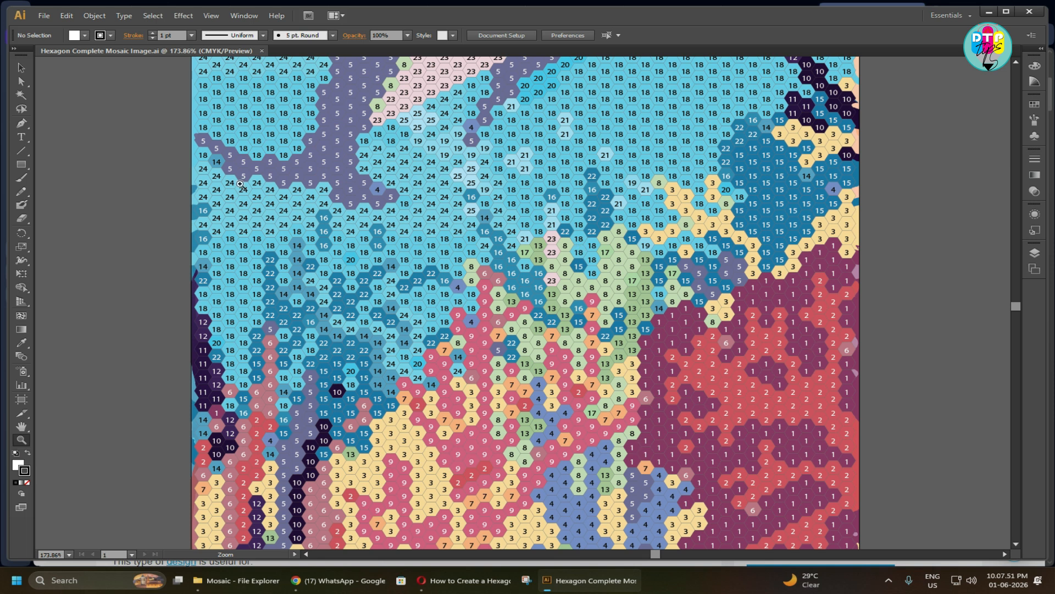
{"action": "left_click", "coordinate": [24, 73]}
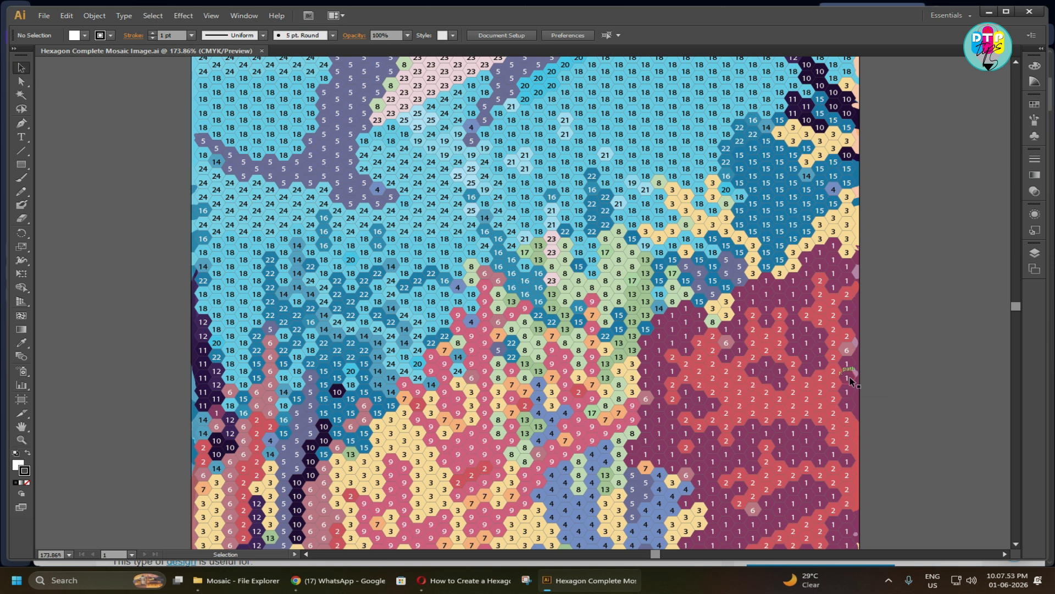
{"action": "scroll", "coordinate": [599, 401], "scroll_direction": "up", "scroll_amount": 5}
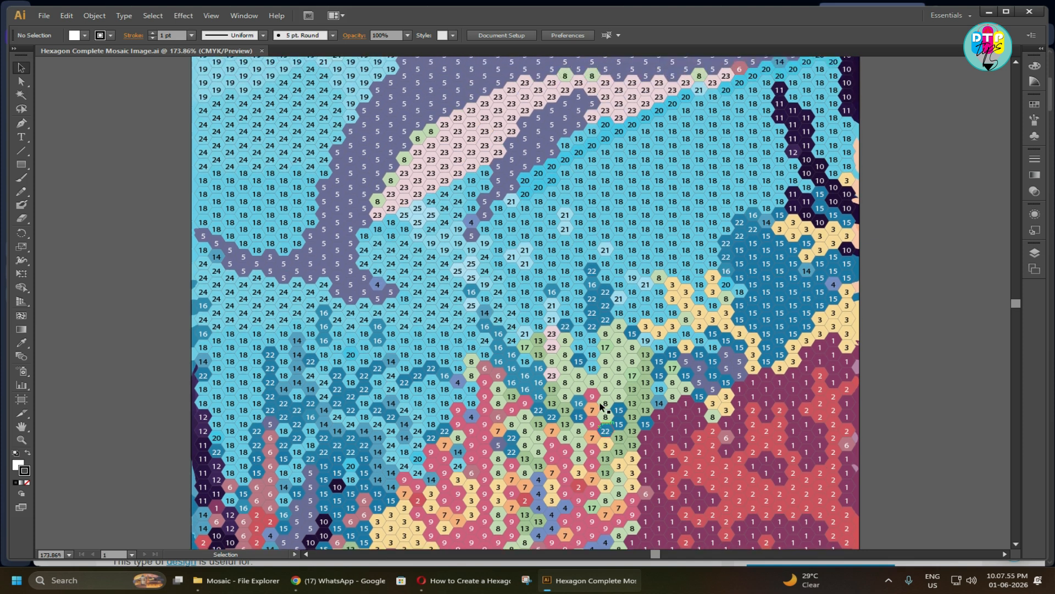
{"action": "scroll", "coordinate": [601, 406], "scroll_direction": "up", "scroll_amount": 2}
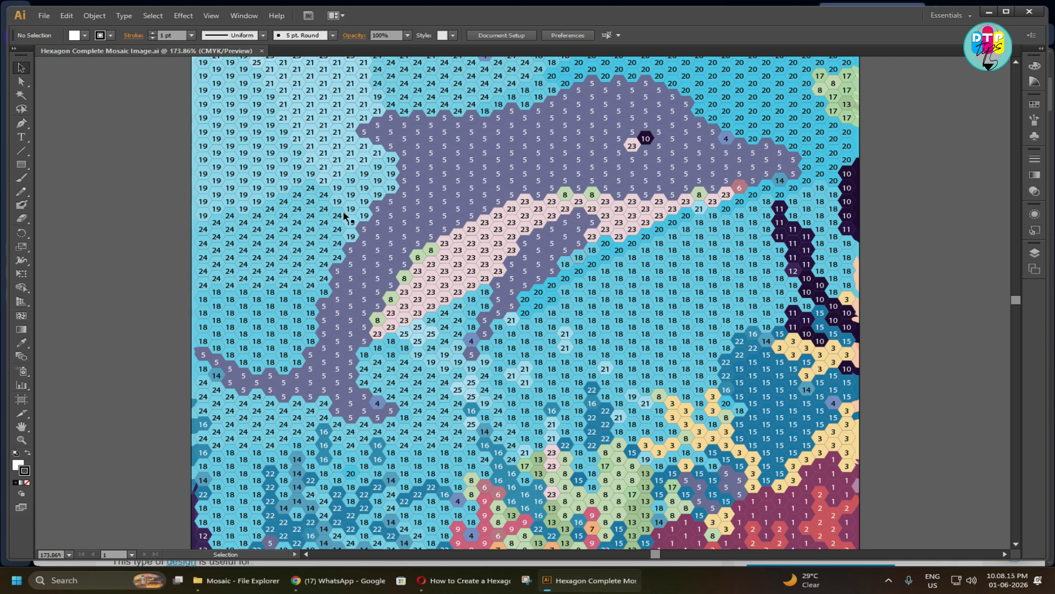
{"action": "scroll", "coordinate": [628, 420], "scroll_direction": "down", "scroll_amount": 2}
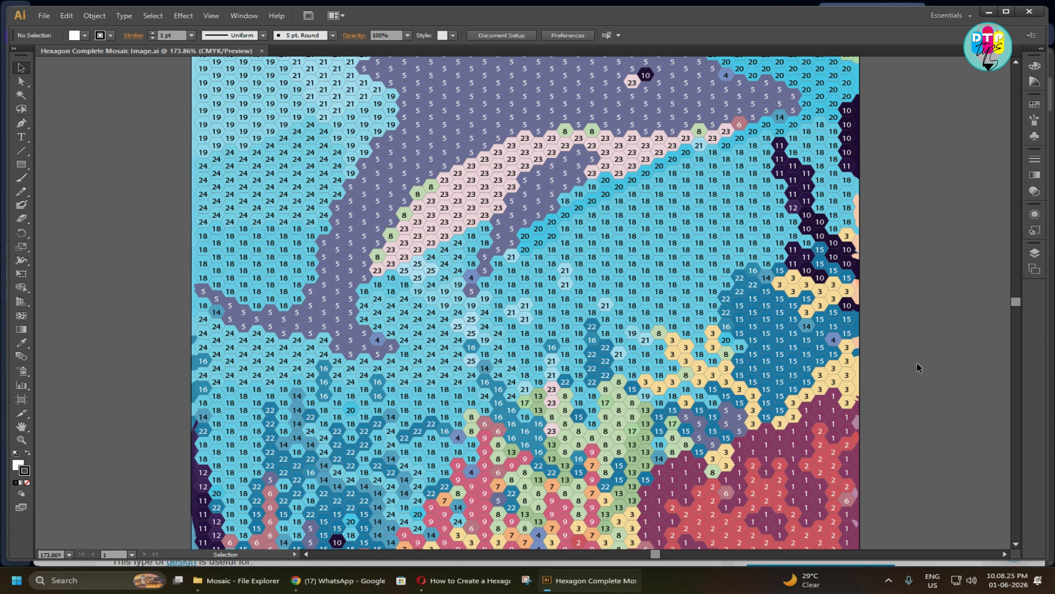
{"action": "scroll", "coordinate": [919, 365], "scroll_direction": "up", "scroll_amount": 3}
{"action": "scroll", "coordinate": [918, 365], "scroll_direction": "up", "scroll_amount": 2}
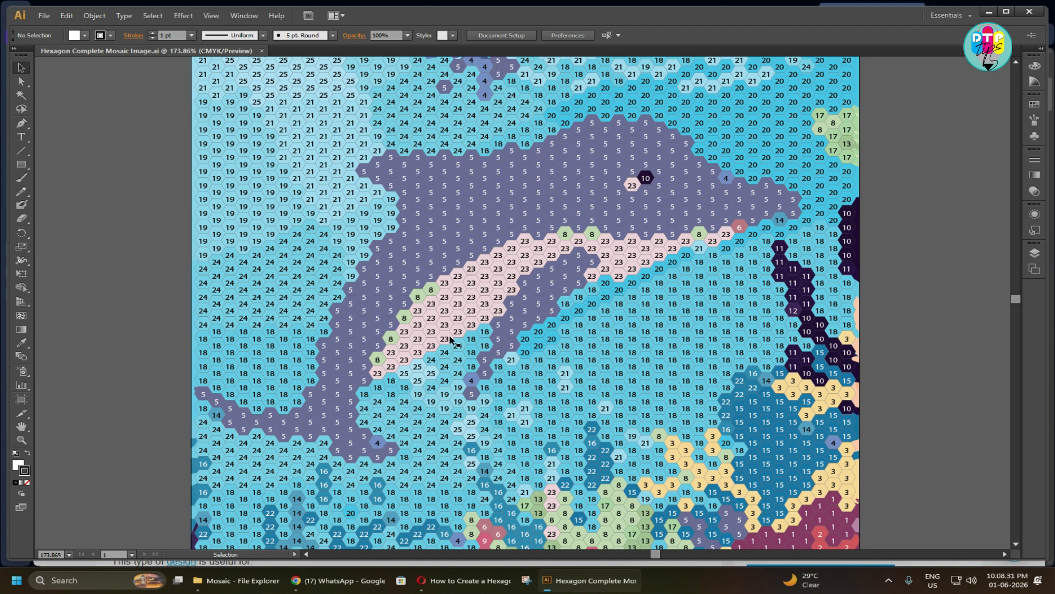
Switch to the browser and read the article's section on how the two-layer Illustrator script workflow works.
{"action": "left_click", "coordinate": [461, 583]}
{"action": "scroll", "coordinate": [379, 265], "scroll_direction": "down", "scroll_amount": 15}
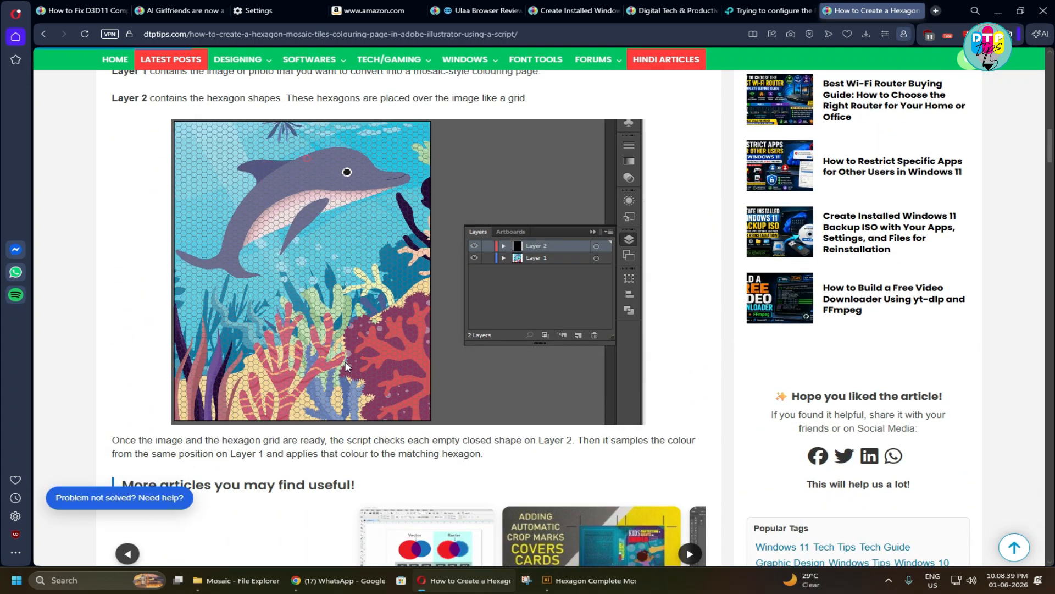
{"action": "left_click", "coordinate": [585, 588]}
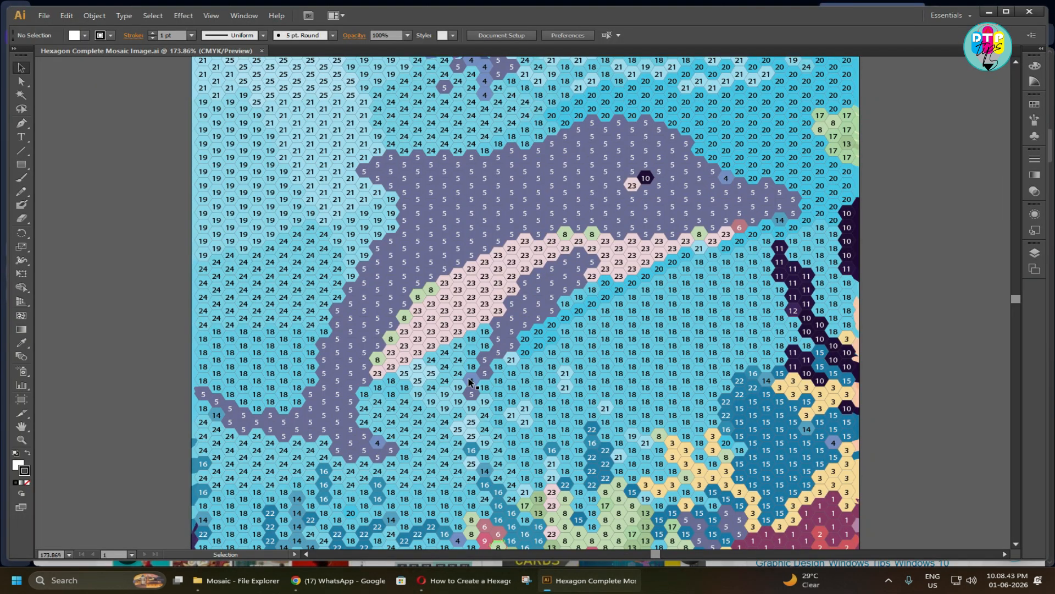
{"action": "left_click", "coordinate": [589, 586]}
{"action": "scroll", "coordinate": [274, 247], "scroll_direction": "down", "scroll_amount": 8}
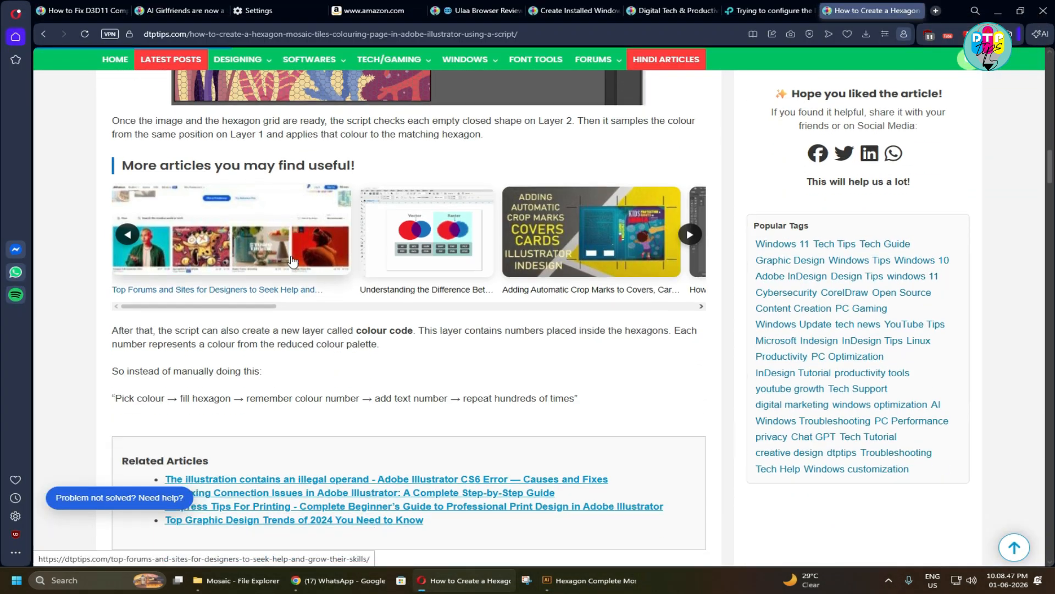
{"action": "scroll", "coordinate": [302, 302], "scroll_direction": "down", "scroll_amount": 3}
{"action": "scroll", "coordinate": [308, 307], "scroll_direction": "down", "scroll_amount": 2}
{"action": "scroll", "coordinate": [309, 308], "scroll_direction": "up", "scroll_amount": 13}
{"action": "scroll", "coordinate": [312, 313], "scroll_direction": "up", "scroll_amount": 3}
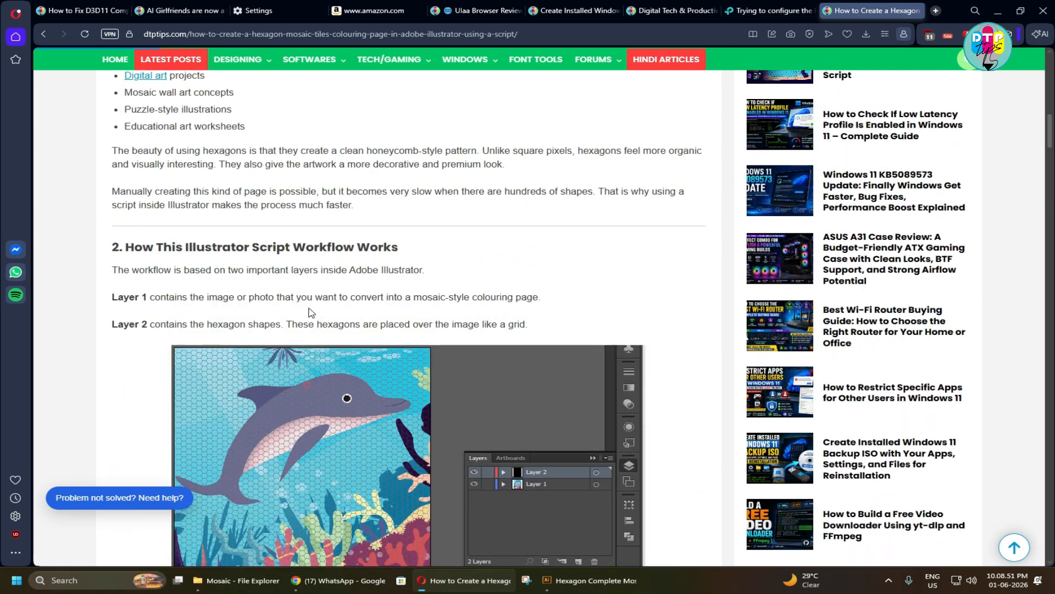
{"action": "scroll", "coordinate": [311, 313], "scroll_direction": "down", "scroll_amount": 6}
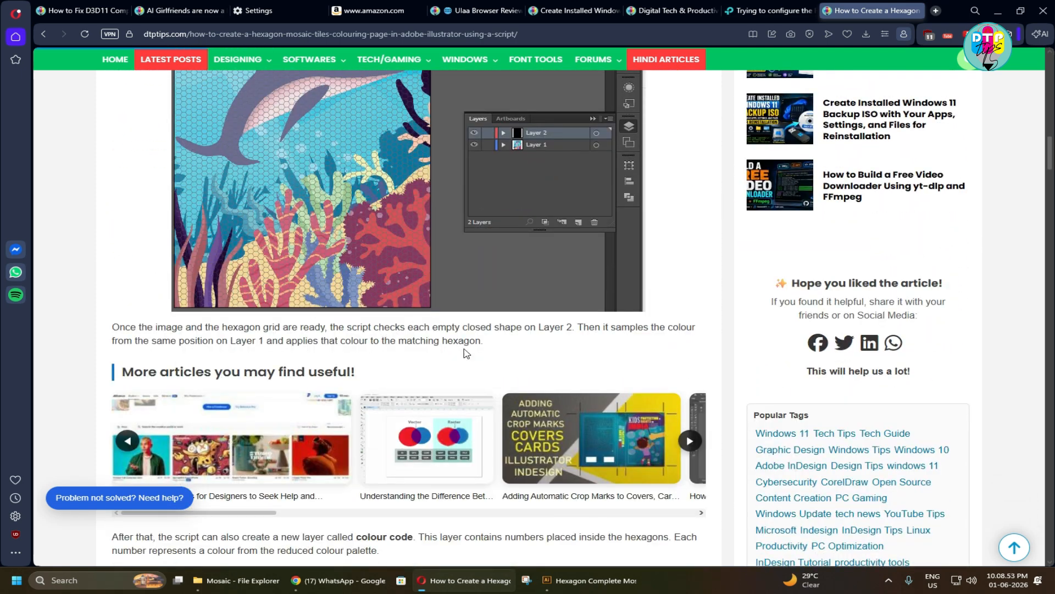
{"action": "scroll", "coordinate": [466, 352], "scroll_direction": "up", "scroll_amount": 5}
Look through the article for the download links to the sample file, the script and the completed mosaic file.
{"action": "scroll", "coordinate": [426, 332], "scroll_direction": "down", "scroll_amount": 10}
{"action": "scroll", "coordinate": [430, 343], "scroll_direction": "down", "scroll_amount": 10}
{"action": "scroll", "coordinate": [430, 343], "scroll_direction": "down", "scroll_amount": 12}
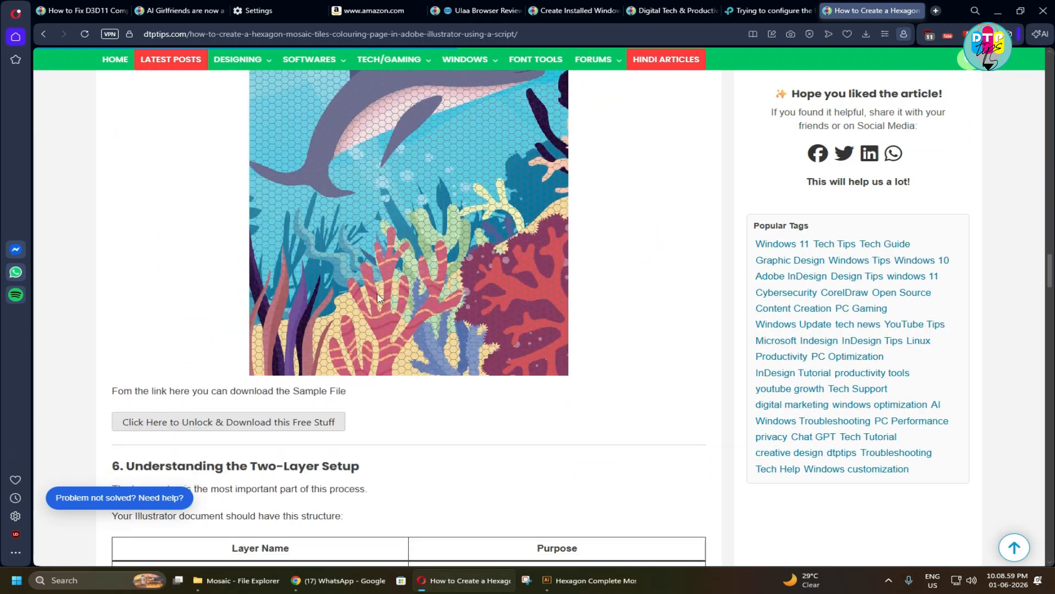
{"action": "scroll", "coordinate": [431, 282], "scroll_direction": "down", "scroll_amount": 12}
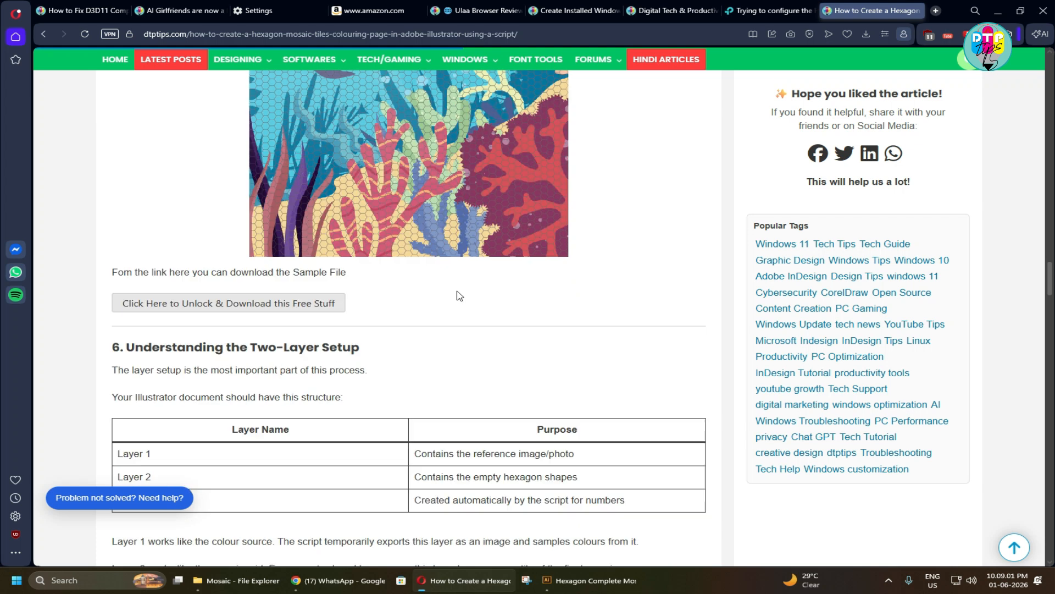
{"action": "scroll", "coordinate": [432, 281], "scroll_direction": "down", "scroll_amount": 2}
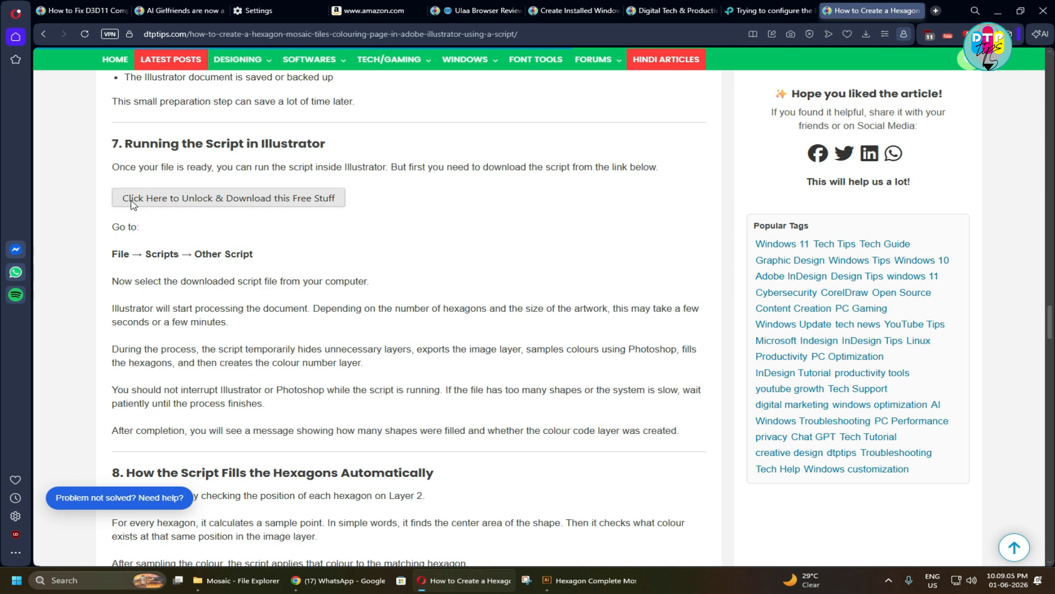
{"action": "scroll", "coordinate": [424, 282], "scroll_direction": "down", "scroll_amount": 10}
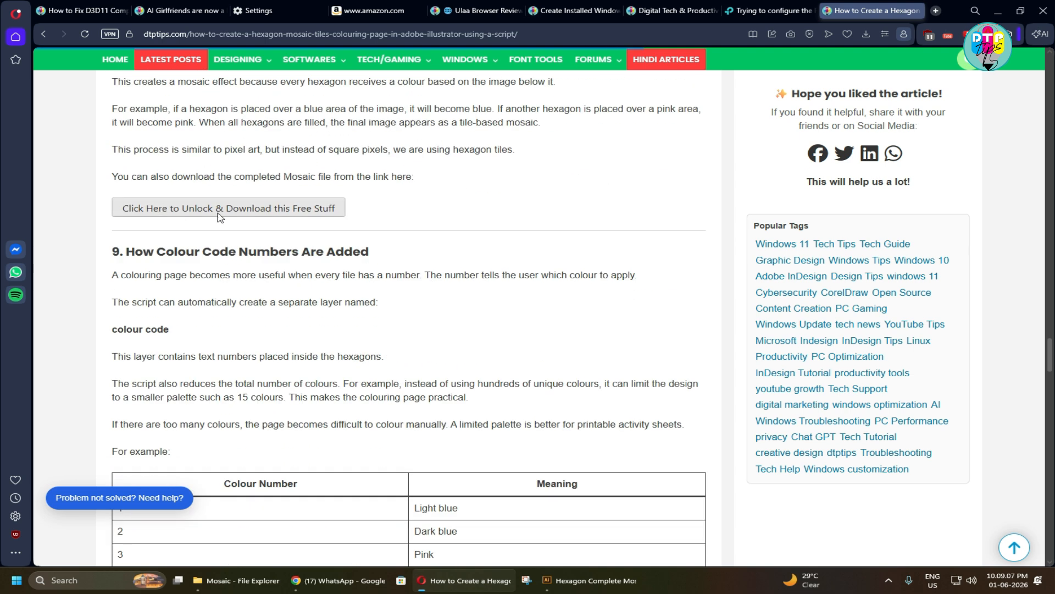
{"action": "left_click", "coordinate": [588, 580]}
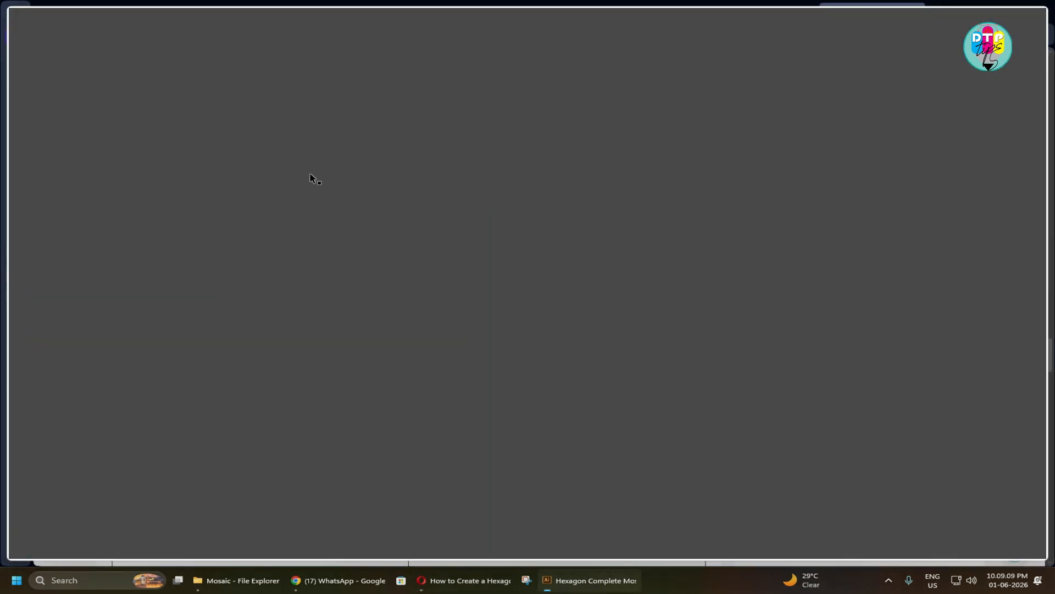
{"action": "left_click", "coordinate": [447, 583]}
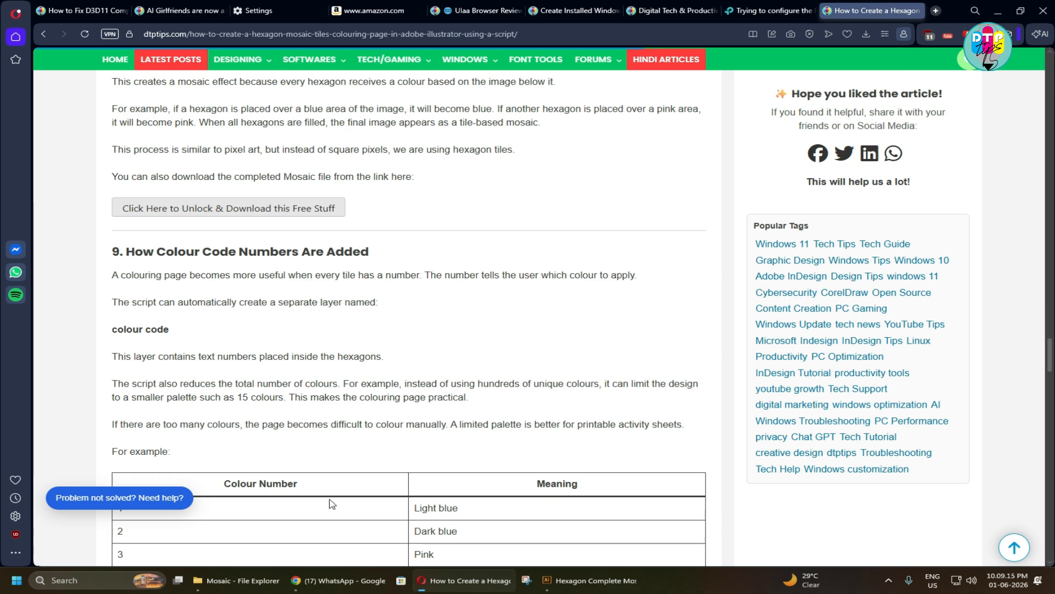
Switch to File Explorer, check hexagon-sample-image.zip in the Mosaic folder, and open Hexagon.Sample Image.ai in Illustrator.
{"action": "left_click", "coordinate": [231, 580]}
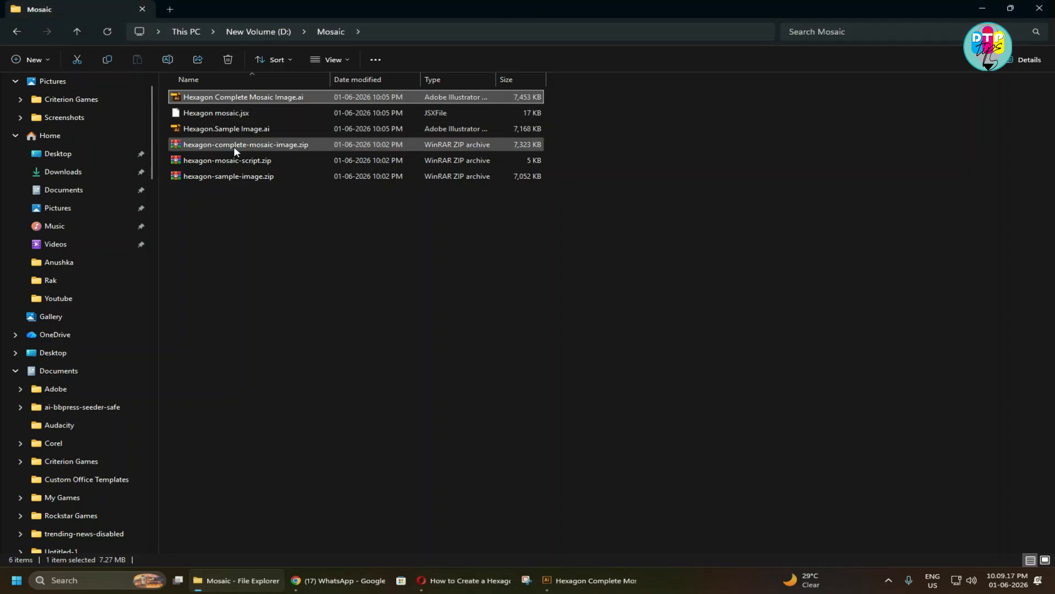
{"action": "double_click", "coordinate": [228, 177]}
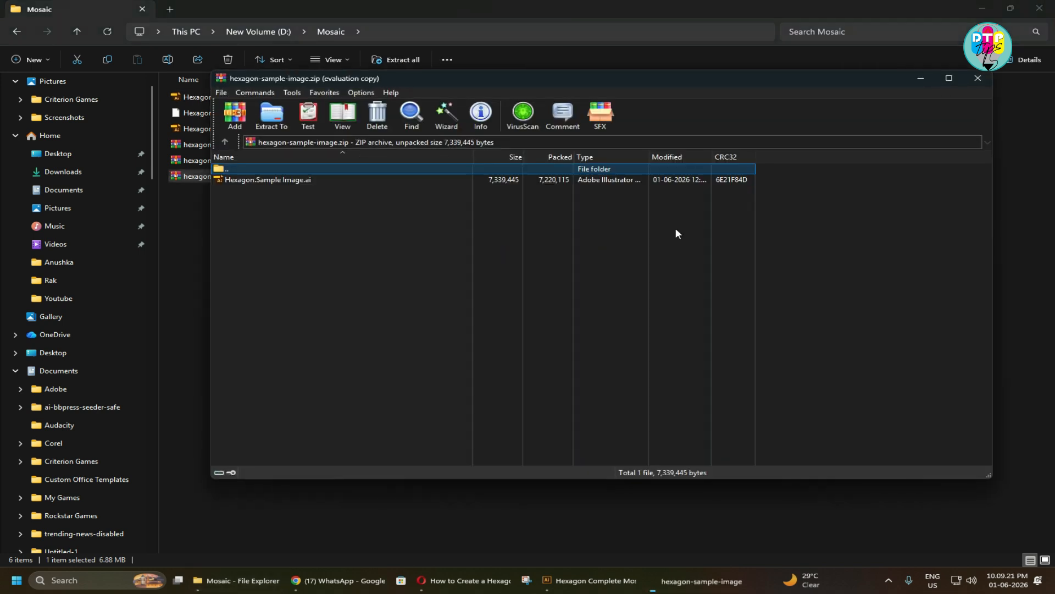
{"action": "left_click", "coordinate": [969, 82]}
{"action": "left_click", "coordinate": [223, 130]}
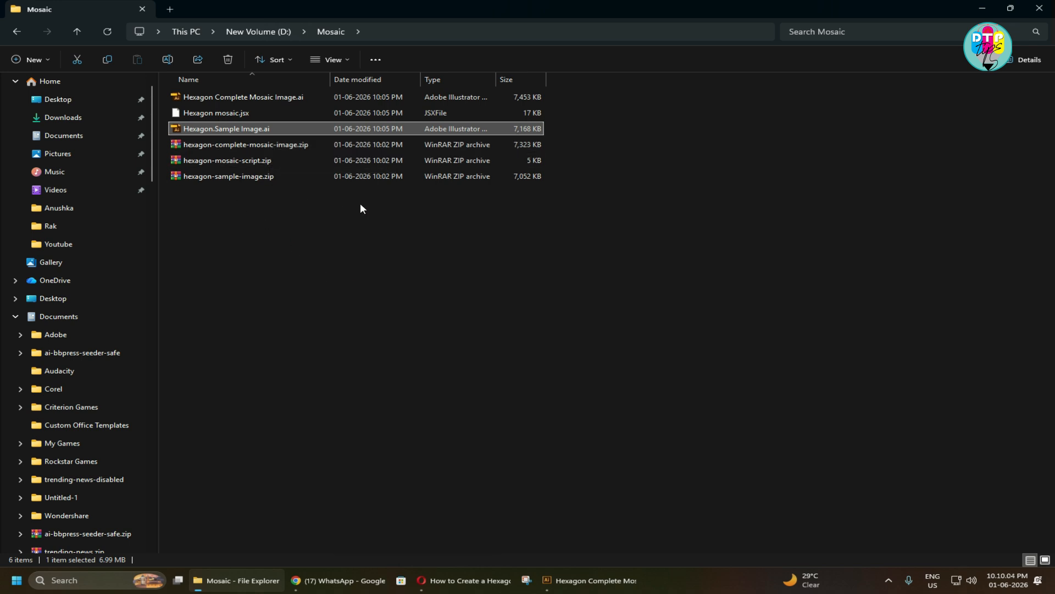
{"action": "double_click", "coordinate": [239, 127]}
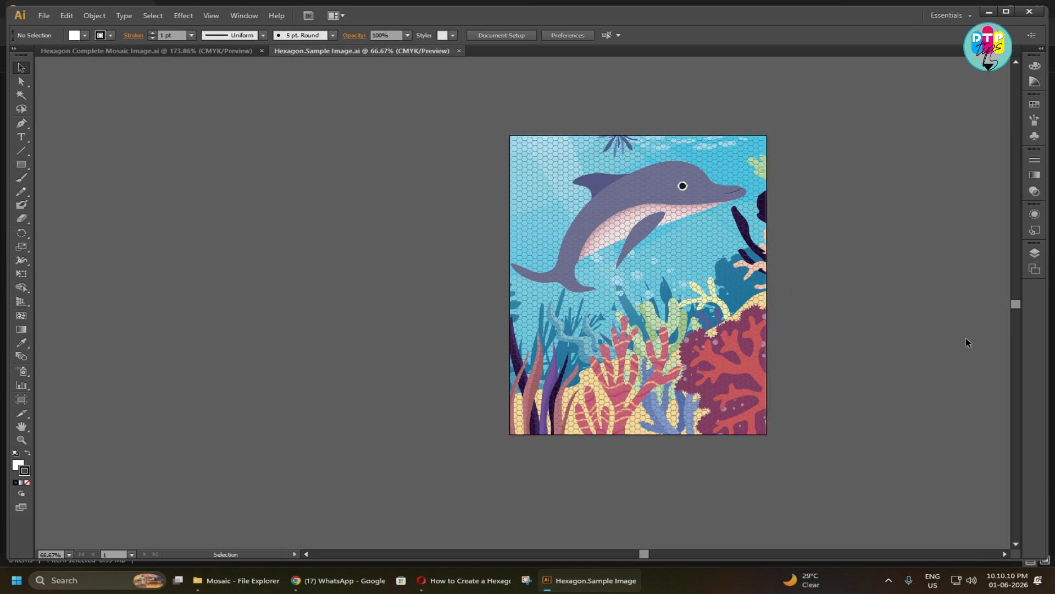
Hide Layer 2 and inspect the full dolphin reference image on Layer 1.
{"action": "key", "text": "z"}
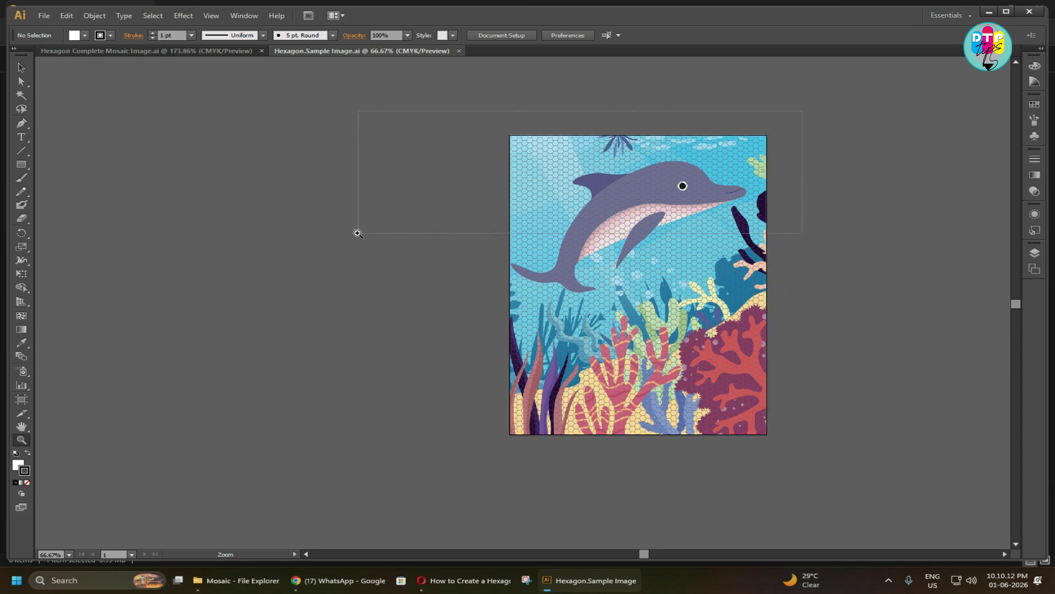
{"action": "left_click_drag", "start_coordinate": [803, 110], "coordinate": [356, 232]}
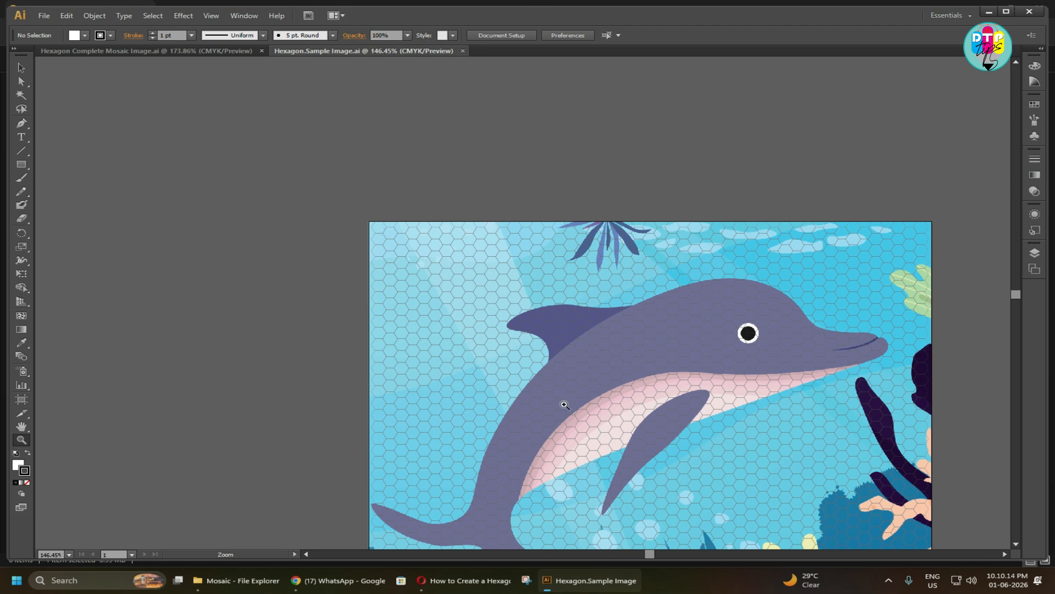
{"action": "key", "text": "v"}
{"action": "left_click", "coordinate": [1035, 253]}
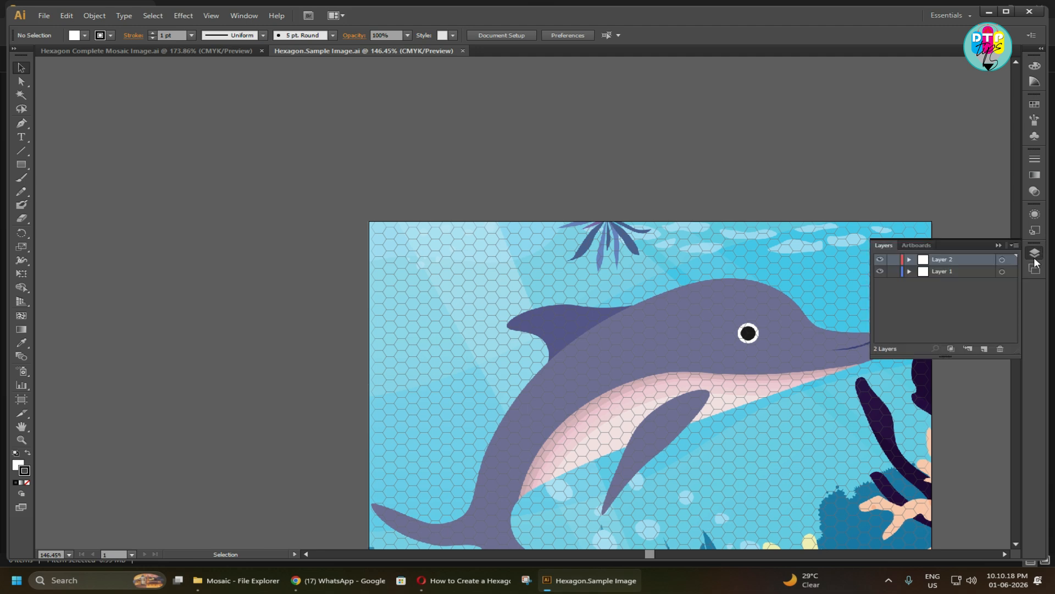
{"action": "left_click", "coordinate": [879, 260]}
{"action": "left_click", "coordinate": [685, 423]}
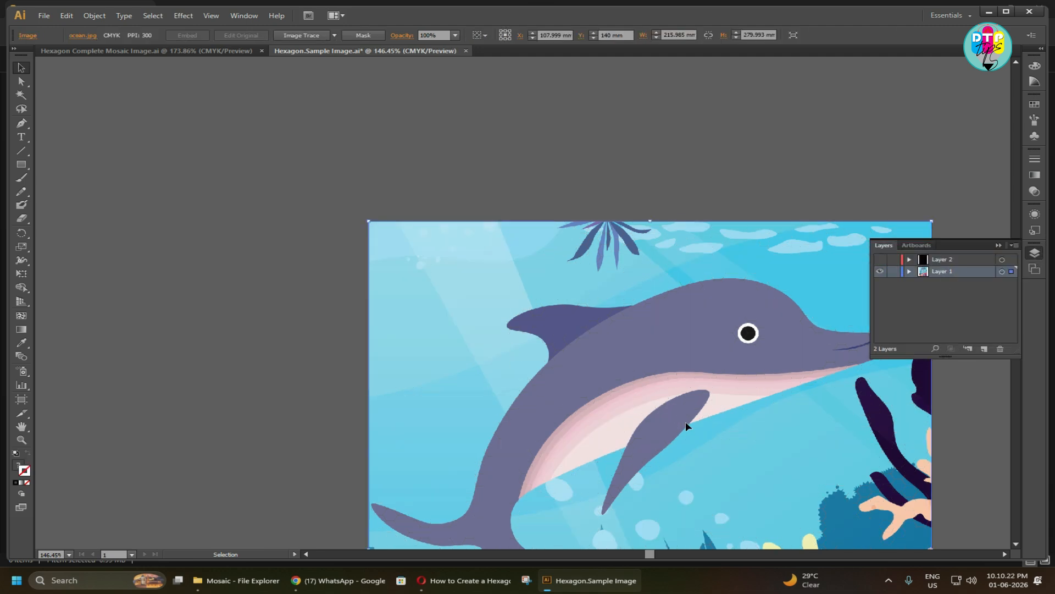
{"action": "left_click_drag", "start_coordinate": [666, 376], "coordinate": [425, 244]}
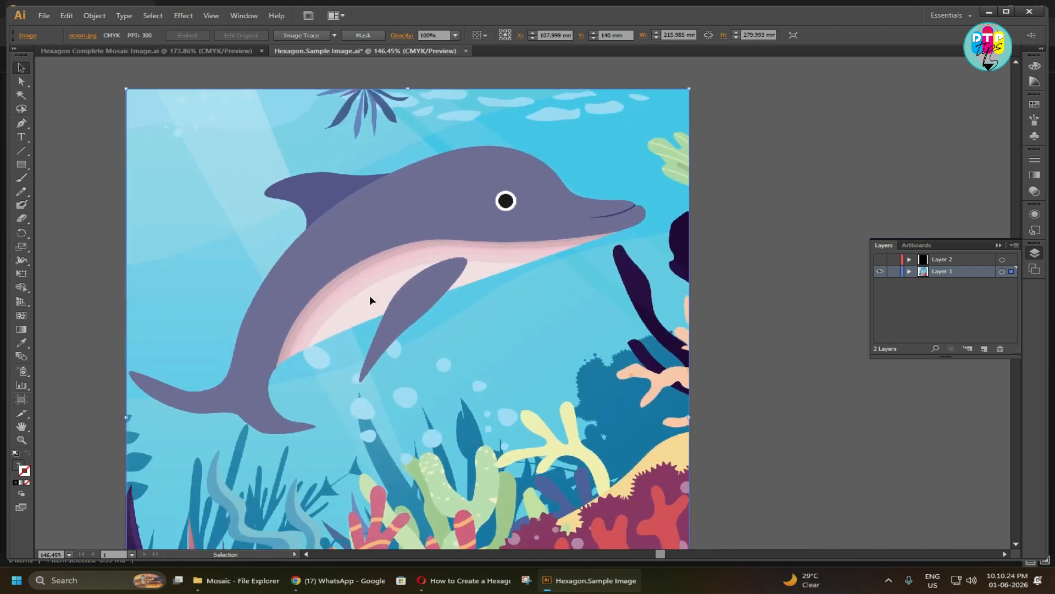
{"action": "scroll", "coordinate": [535, 325], "scroll_direction": "down", "scroll_amount": 1}
{"action": "left_click_drag", "start_coordinate": [427, 438], "coordinate": [452, 336]}
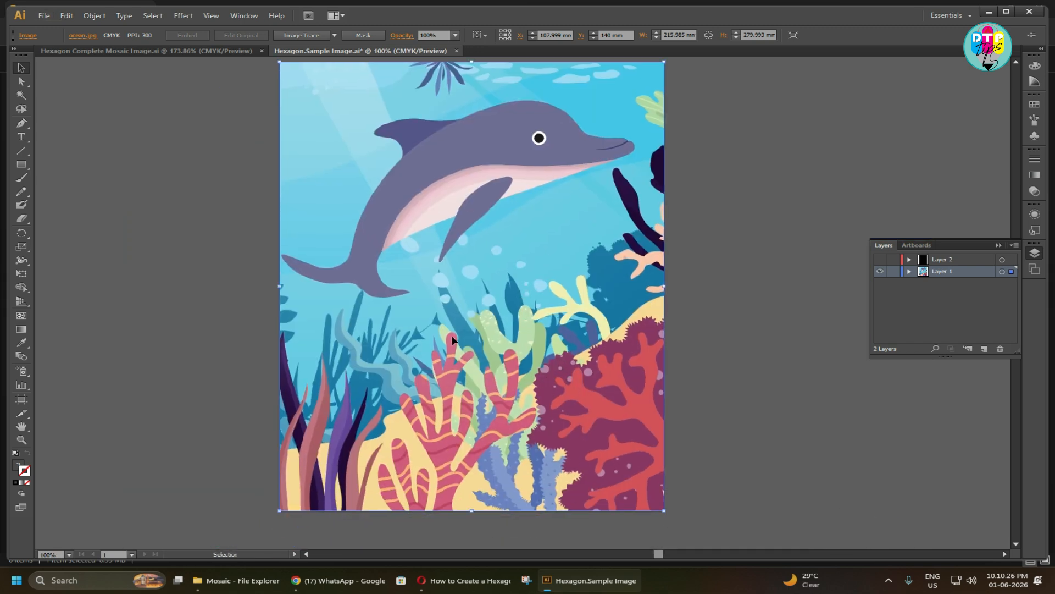
{"action": "left_click_drag", "start_coordinate": [473, 187], "coordinate": [481, 213]}
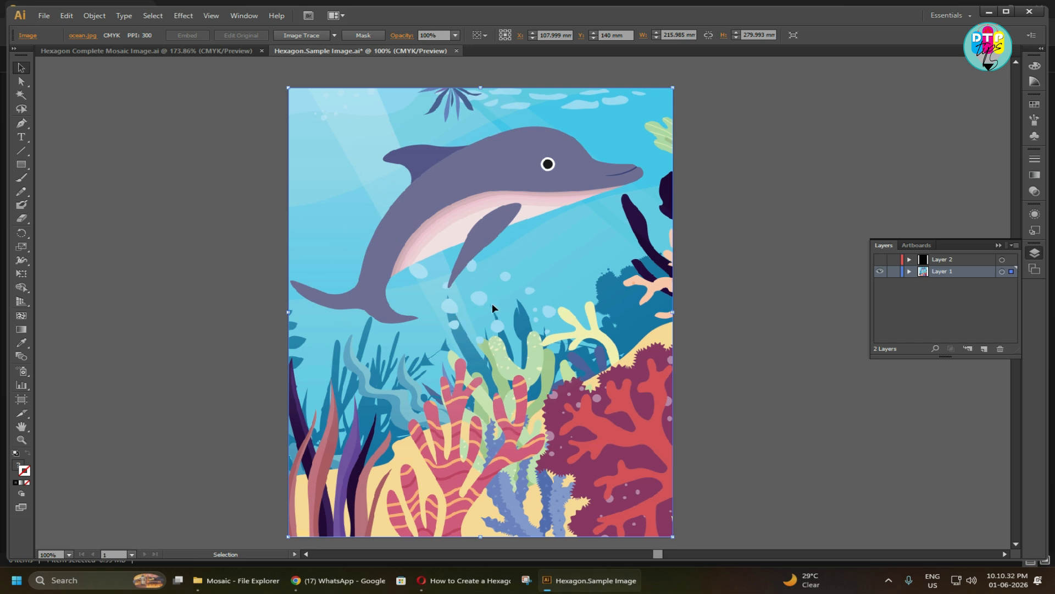
Hide Layer 1 and show Layer 2 so only the hexagon grid is displayed.
{"action": "left_click", "coordinate": [880, 271]}
{"action": "left_click", "coordinate": [881, 259]}
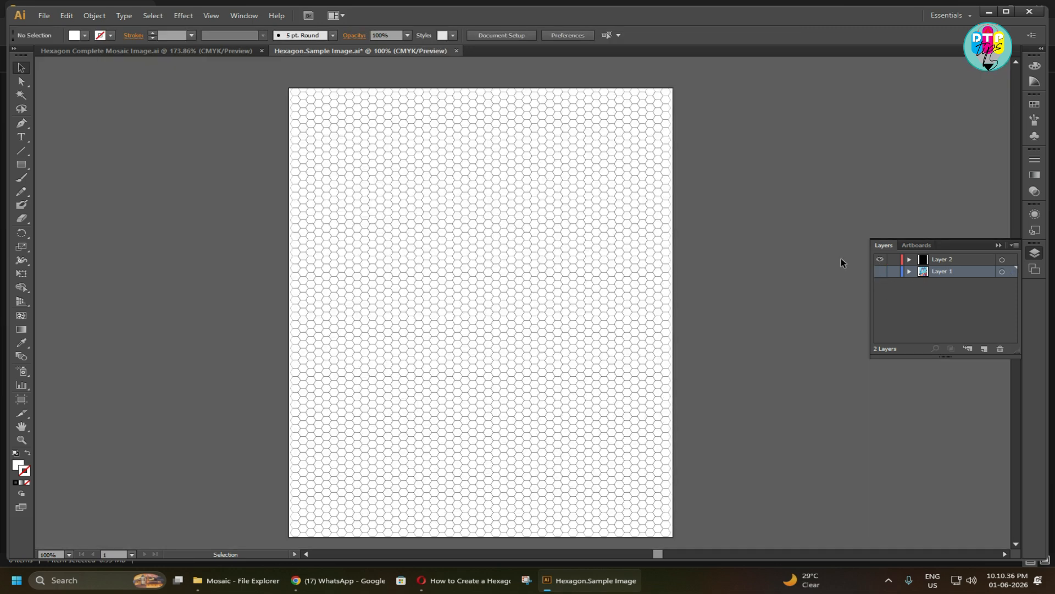
Examine individual hexagons of the Layer 2 grid up close, and show Layer 1 again beneath the grid.
{"action": "key", "text": "ctrl+space"}
{"action": "left_click_drag", "start_coordinate": [269, 83], "coordinate": [734, 196]}
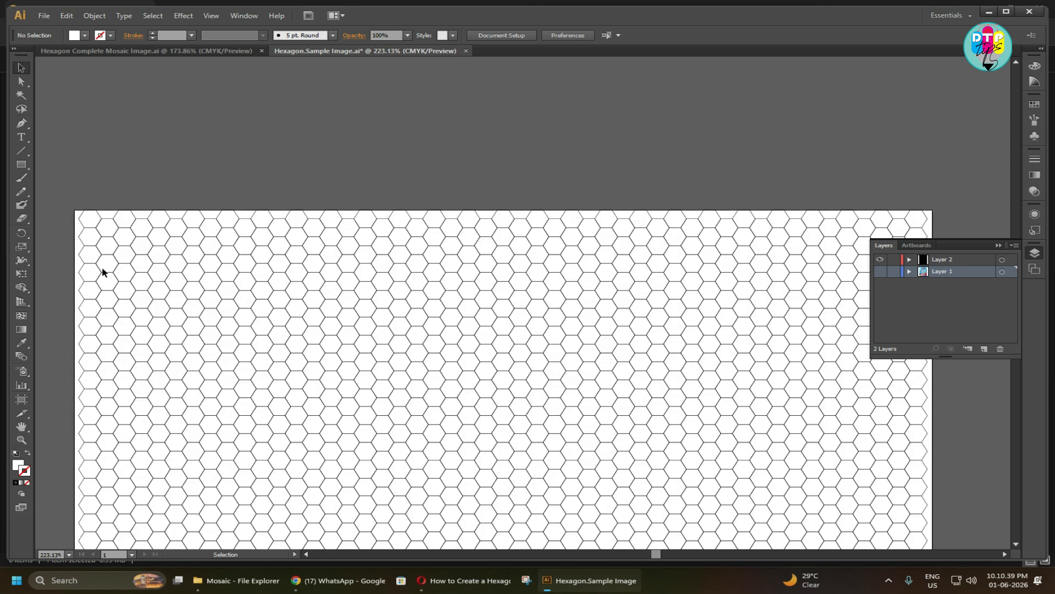
{"action": "left_click", "coordinate": [101, 219]}
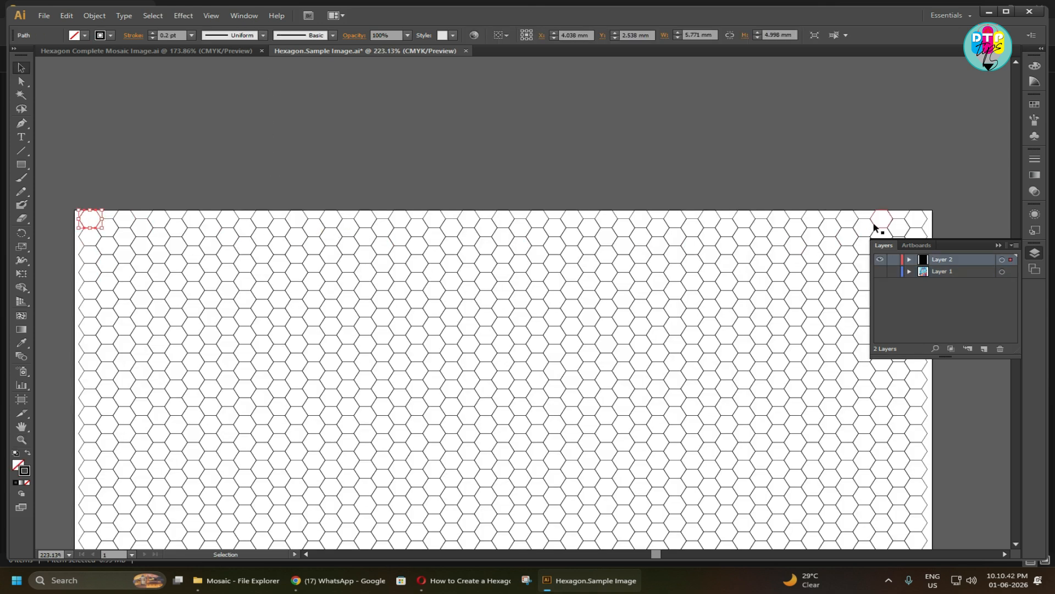
{"action": "scroll", "coordinate": [380, 435], "scroll_direction": "down", "scroll_amount": 5}
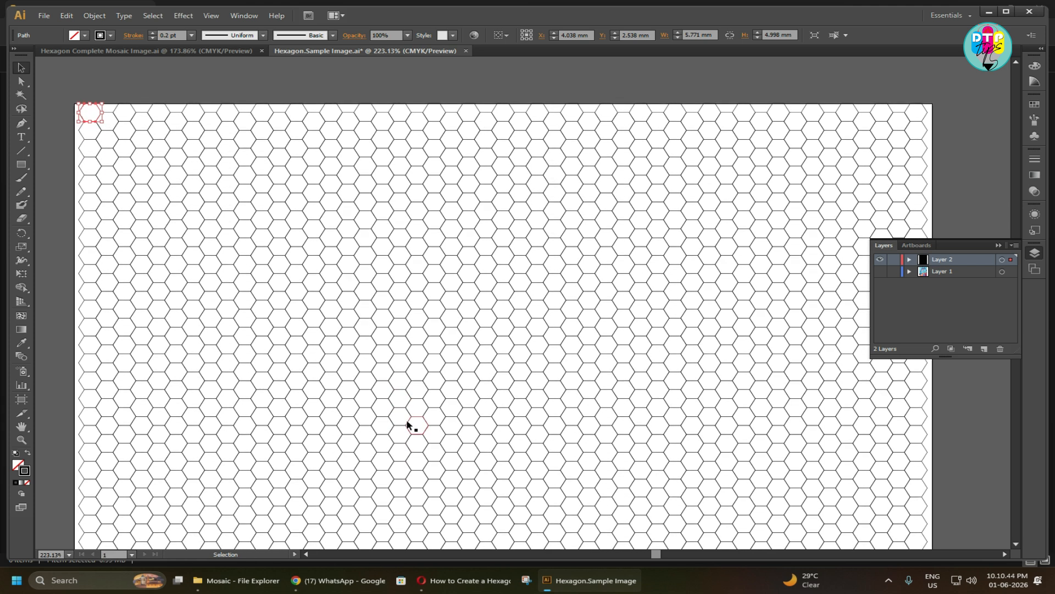
{"action": "scroll", "coordinate": [411, 427], "scroll_direction": "down", "scroll_amount": 3}
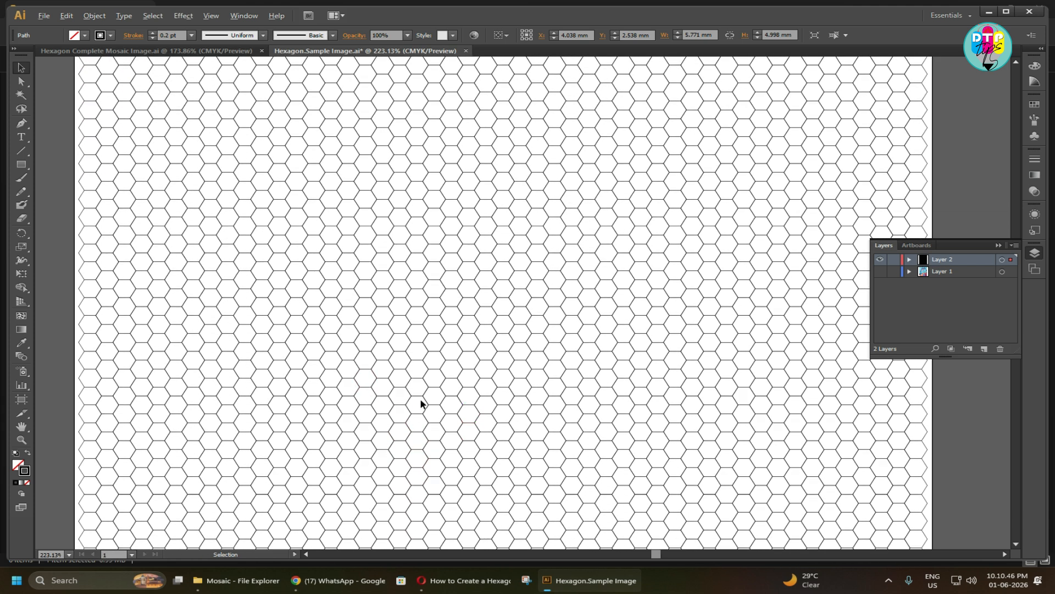
{"action": "key", "text": "ctrl+1"}
{"action": "scroll", "coordinate": [431, 401], "scroll_direction": "down", "scroll_amount": 4}
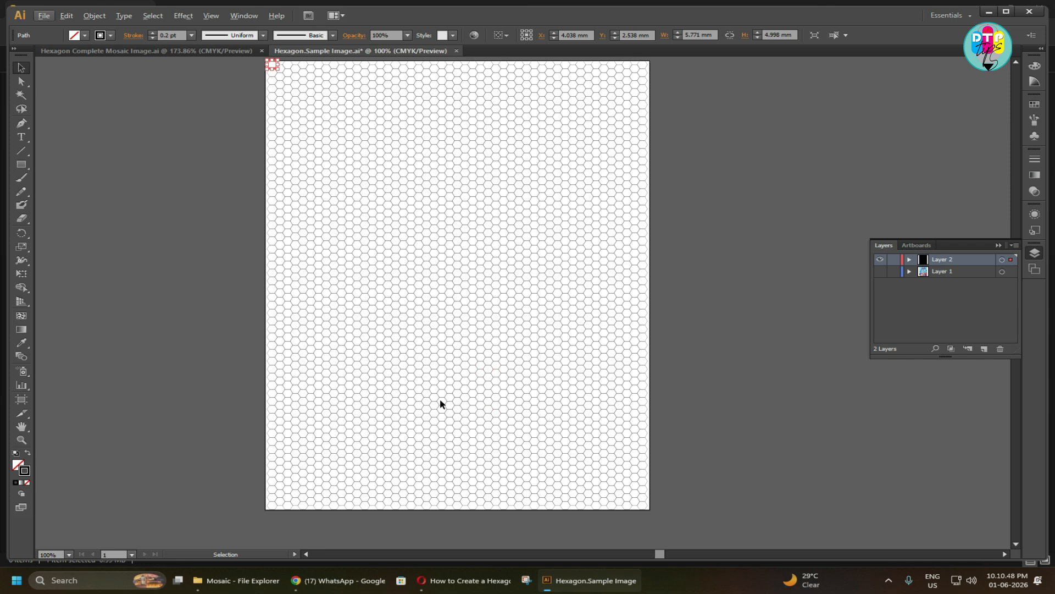
{"action": "scroll", "coordinate": [440, 404], "scroll_direction": "up", "scroll_amount": 1}
{"action": "left_click_drag", "start_coordinate": [352, 416], "coordinate": [409, 376]}
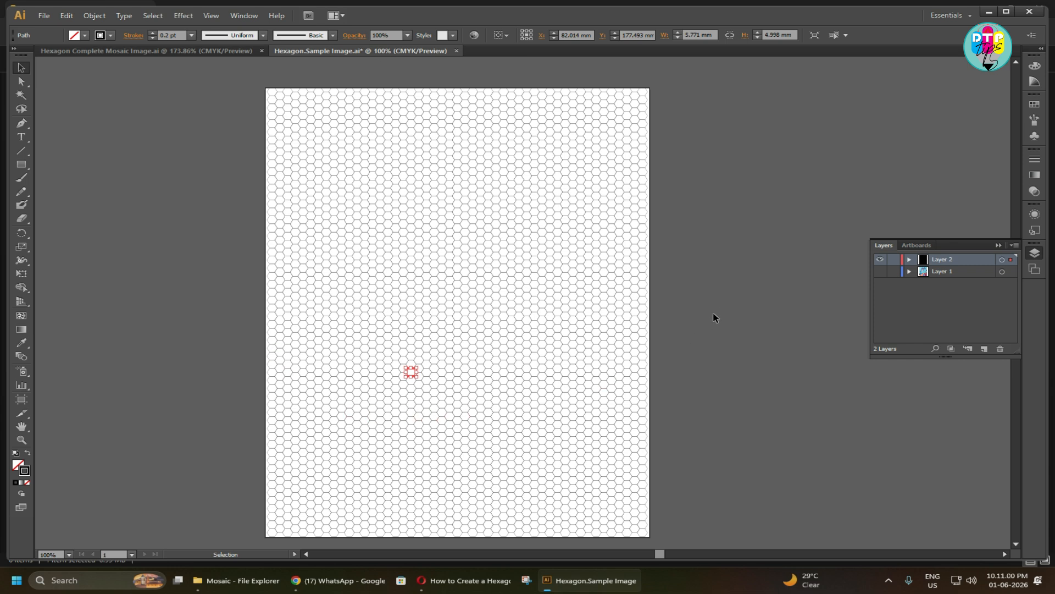
{"action": "left_click", "coordinate": [880, 271]}
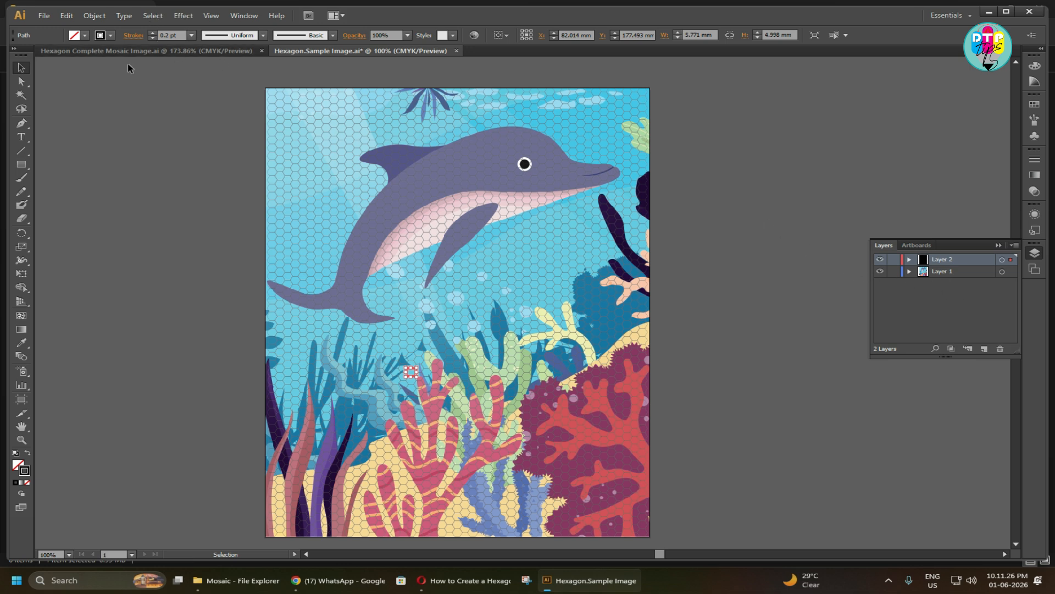
Examine the numbered cells in Hexagon Complete Mosaic Image.ai with its Layer 1 hidden, and return to Hexagon.Sample Image.ai.
{"action": "left_click", "coordinate": [116, 50]}
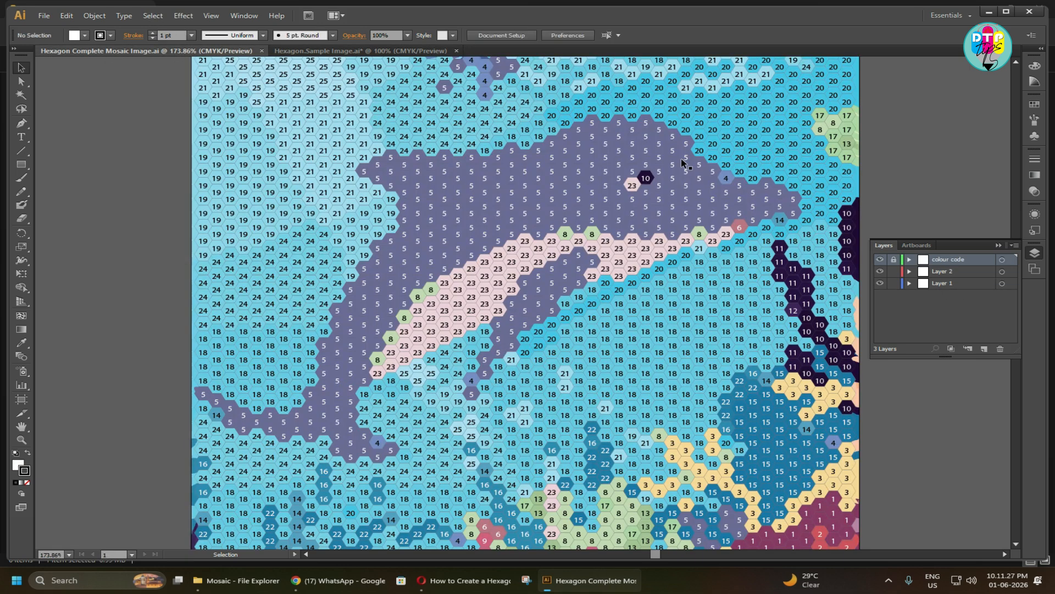
{"action": "left_click", "coordinate": [880, 283]}
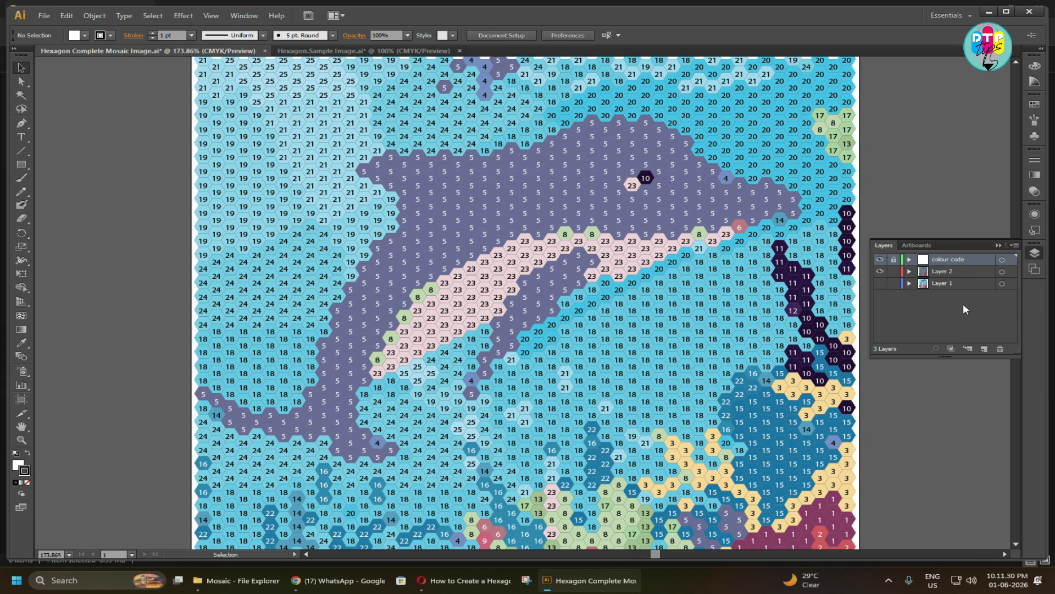
{"action": "left_click", "coordinate": [894, 271]}
{"action": "key", "text": "z"}
{"action": "left_click_drag", "start_coordinate": [545, 246], "coordinate": [654, 330]}
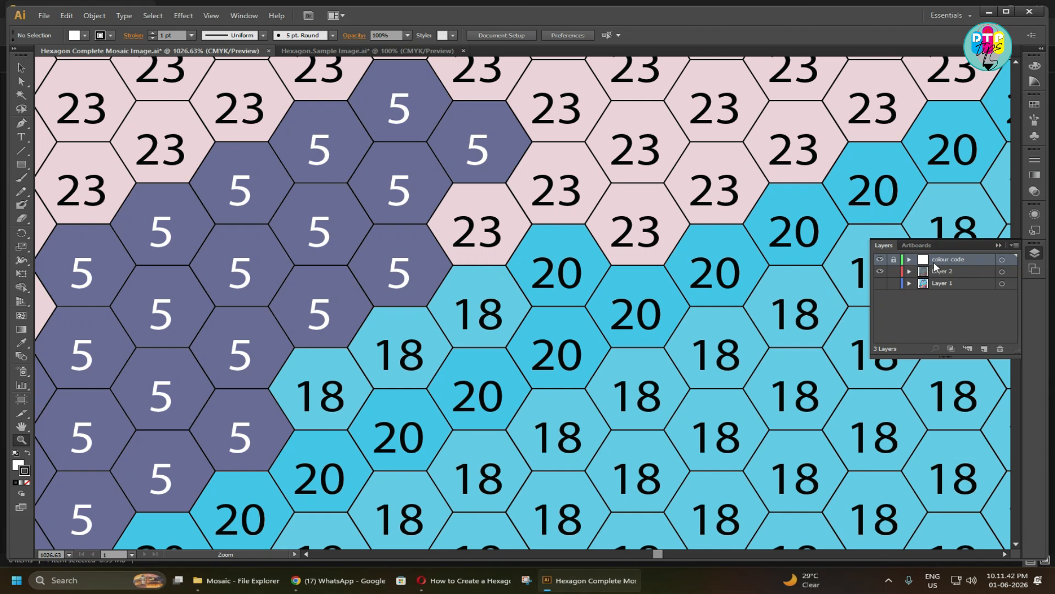
{"action": "left_click", "coordinate": [351, 51]}
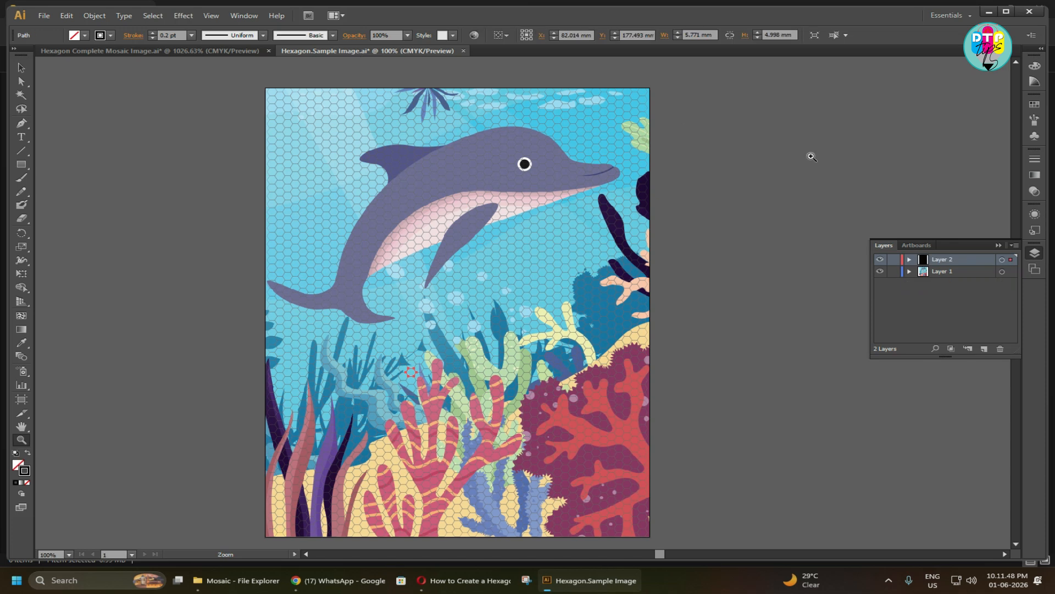
Check the Mosaic folder in File Explorer, and run Hexagon mosaic.jsx from that folder on the sample file in Illustrator.
{"action": "left_click", "coordinate": [258, 580]}
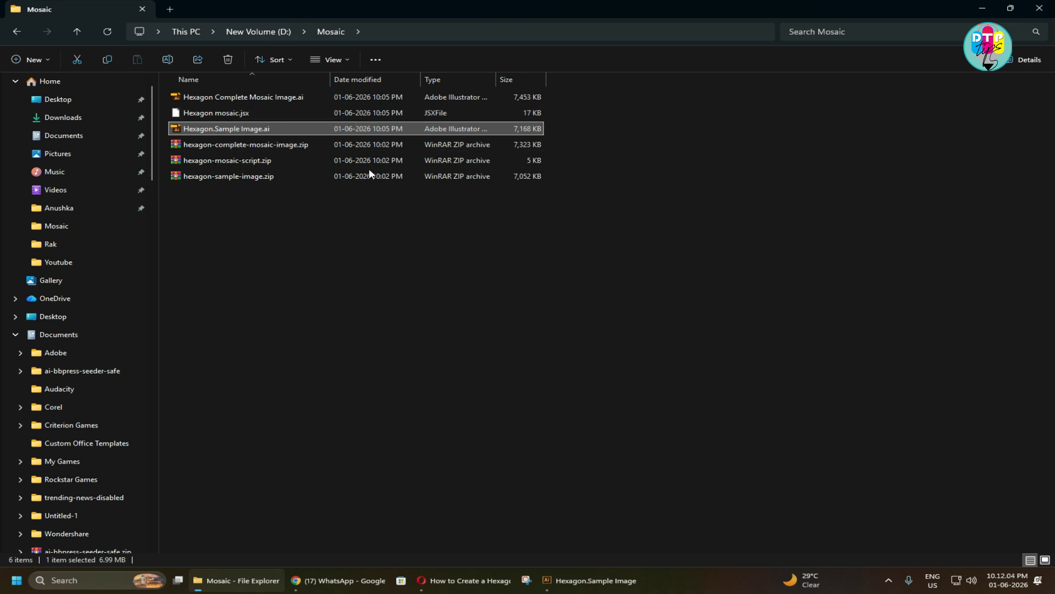
{"action": "left_click", "coordinate": [587, 575]}
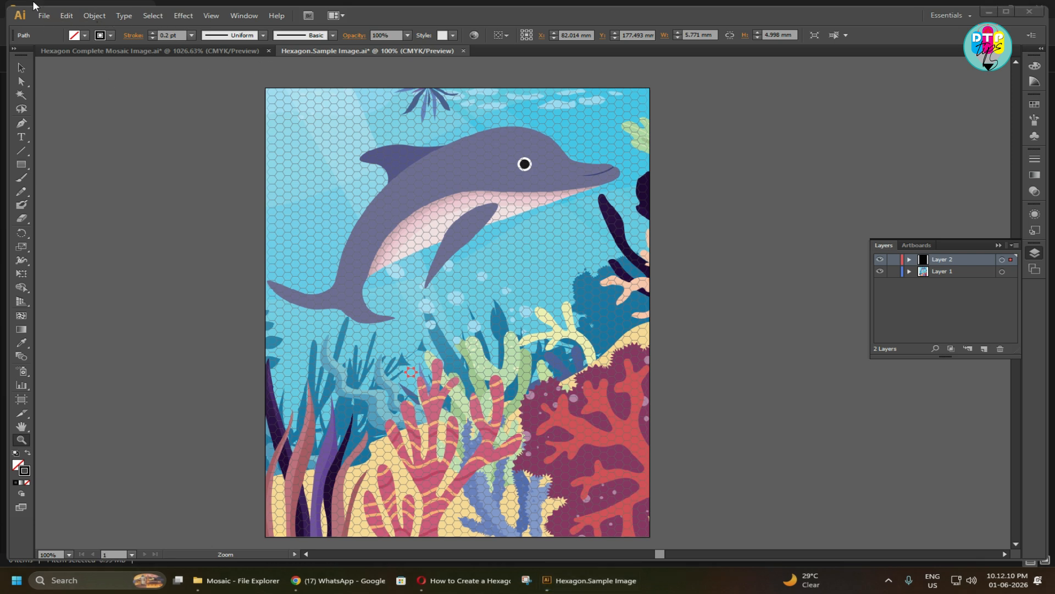
{"action": "left_click", "coordinate": [46, 16]}
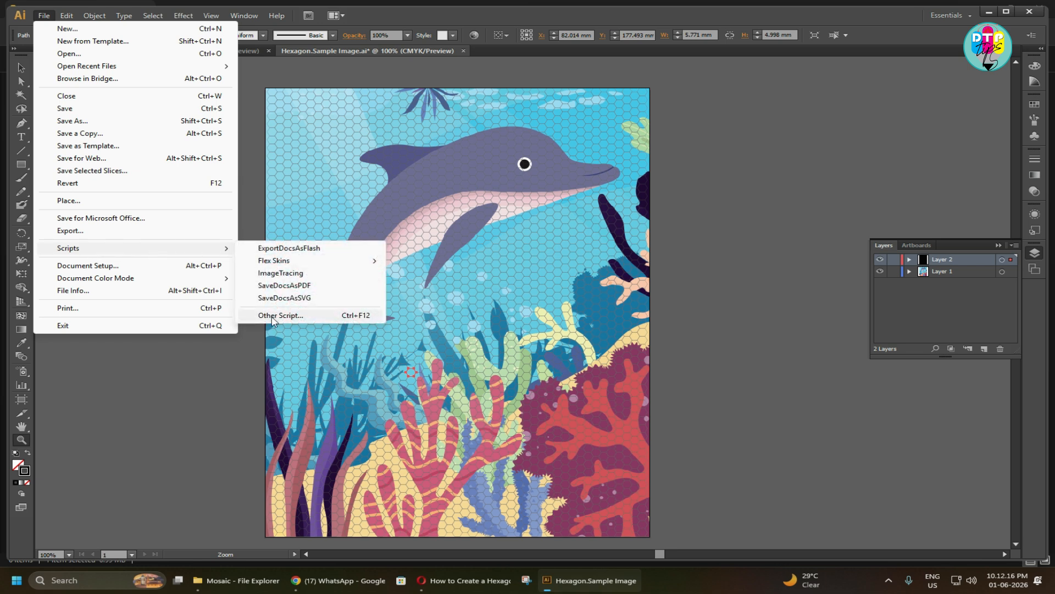
{"action": "left_click", "coordinate": [274, 316]}
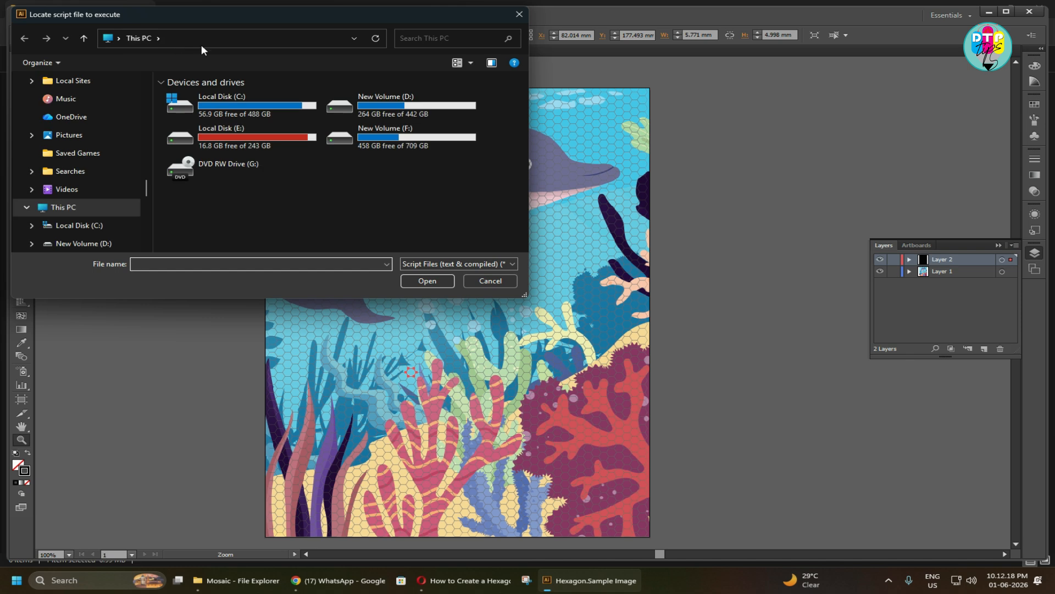
{"action": "double_click", "coordinate": [400, 106]}
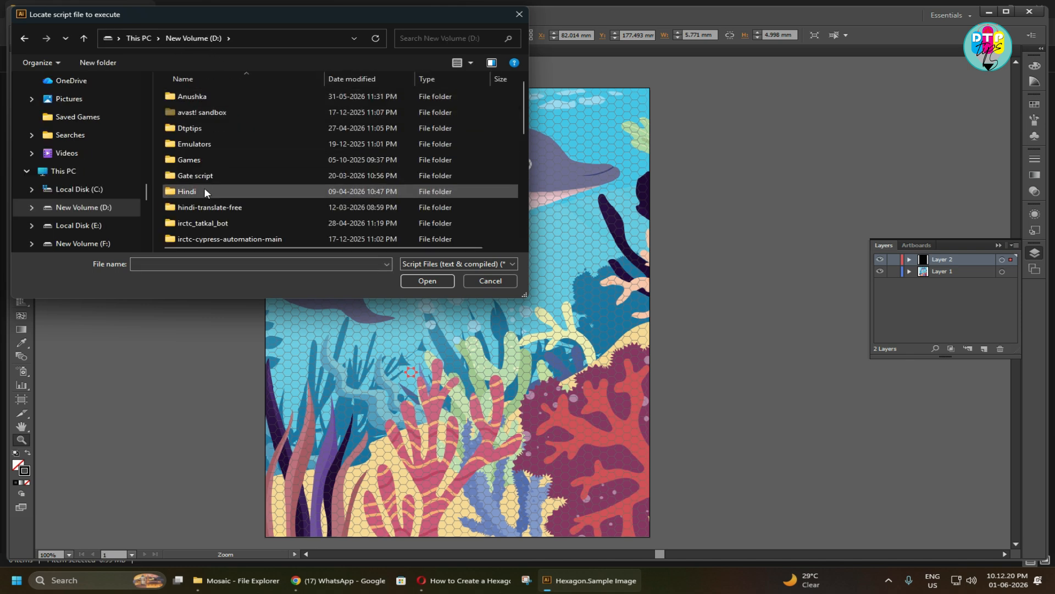
{"action": "scroll", "coordinate": [200, 186], "scroll_direction": "down", "scroll_amount": 2}
{"action": "left_click", "coordinate": [188, 172]}
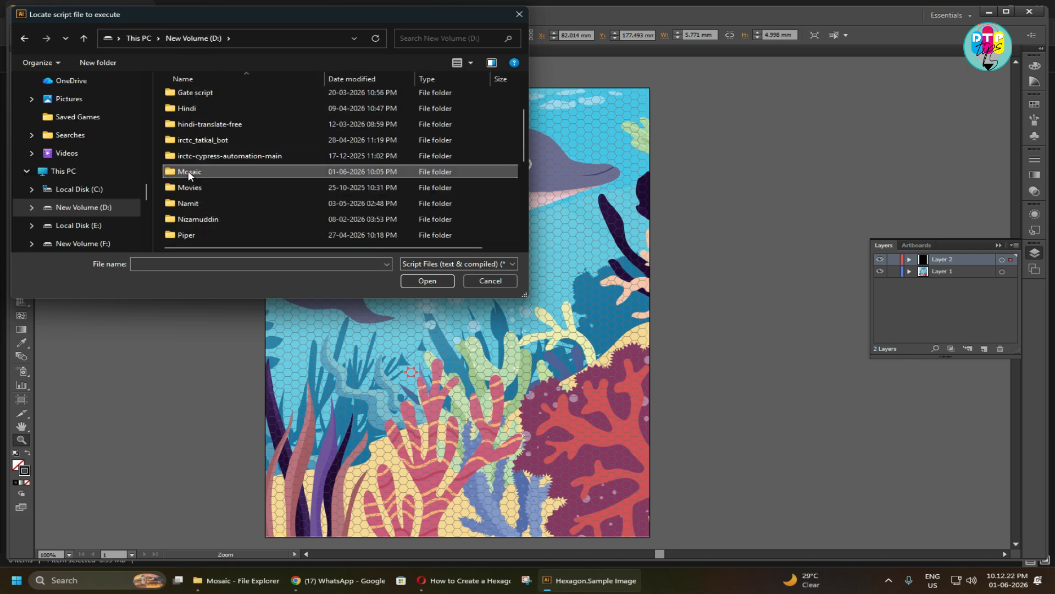
{"action": "double_click", "coordinate": [188, 171]}
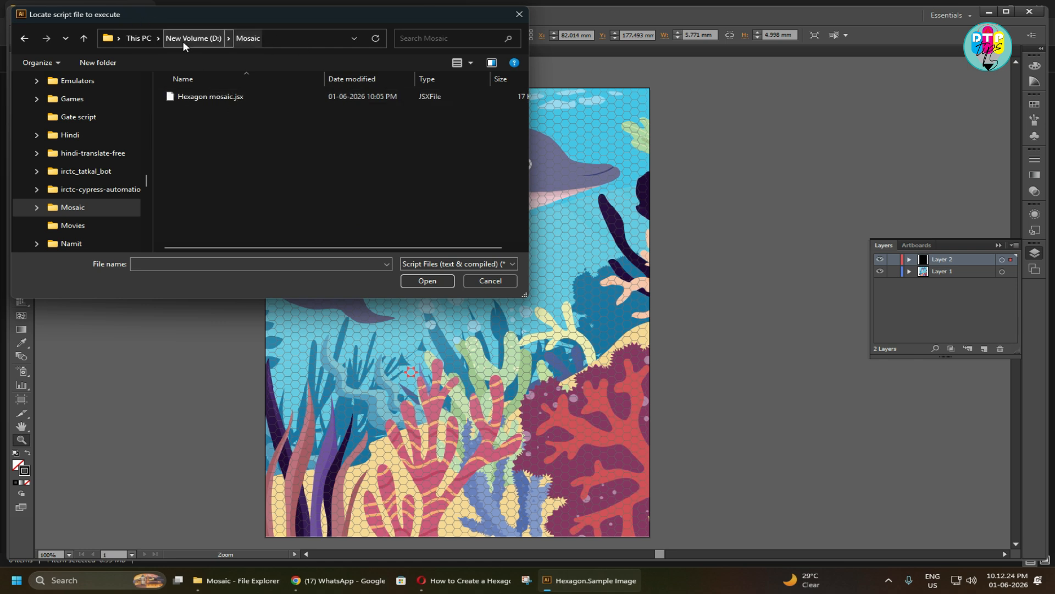
{"action": "left_click", "coordinate": [196, 97]}
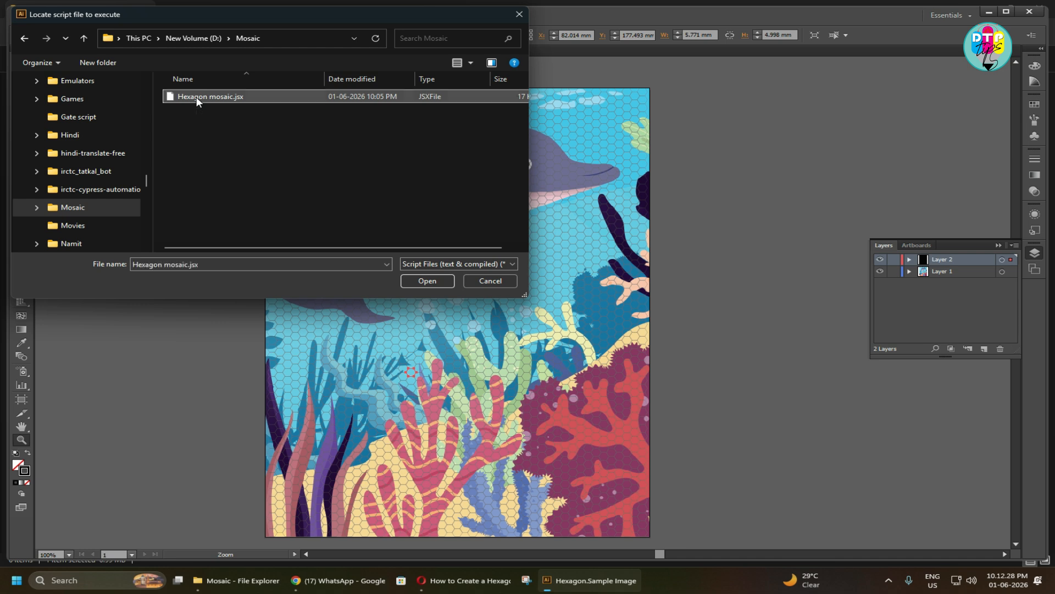
{"action": "left_click", "coordinate": [426, 282]}
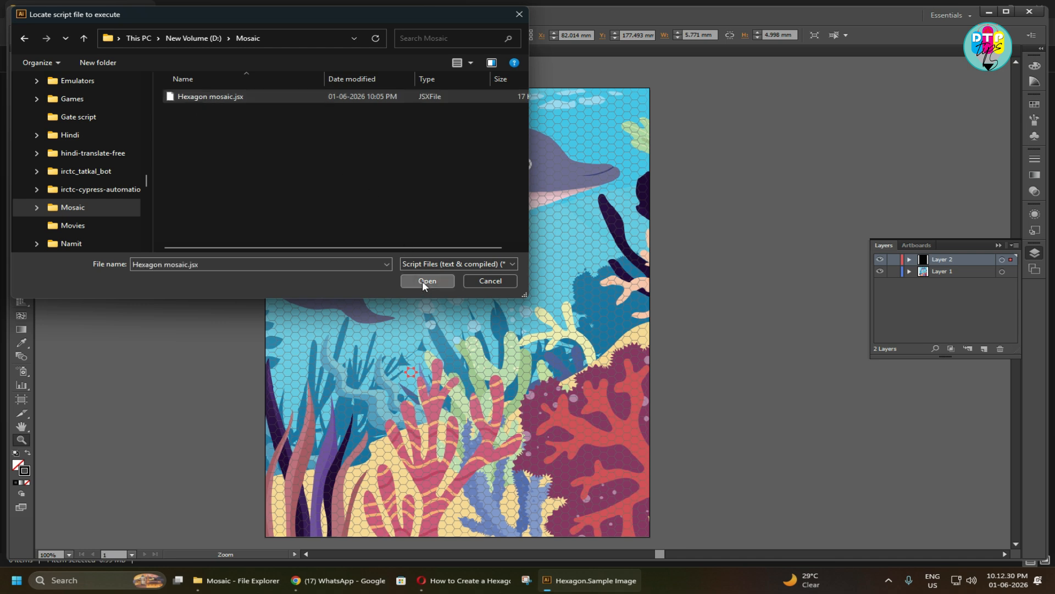
Dismiss the script's completion alert and compare the generated mosaic with Hexagon Complete Mosaic Image.ai.
{"action": "key", "text": "ctrl+3"}
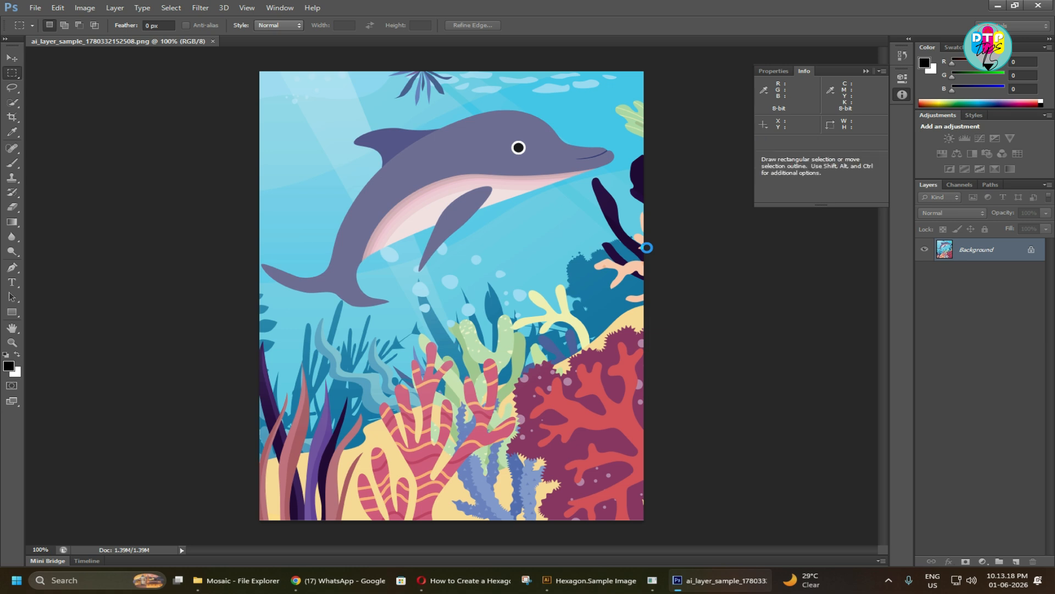
{"action": "key", "text": "ctrl+w"}
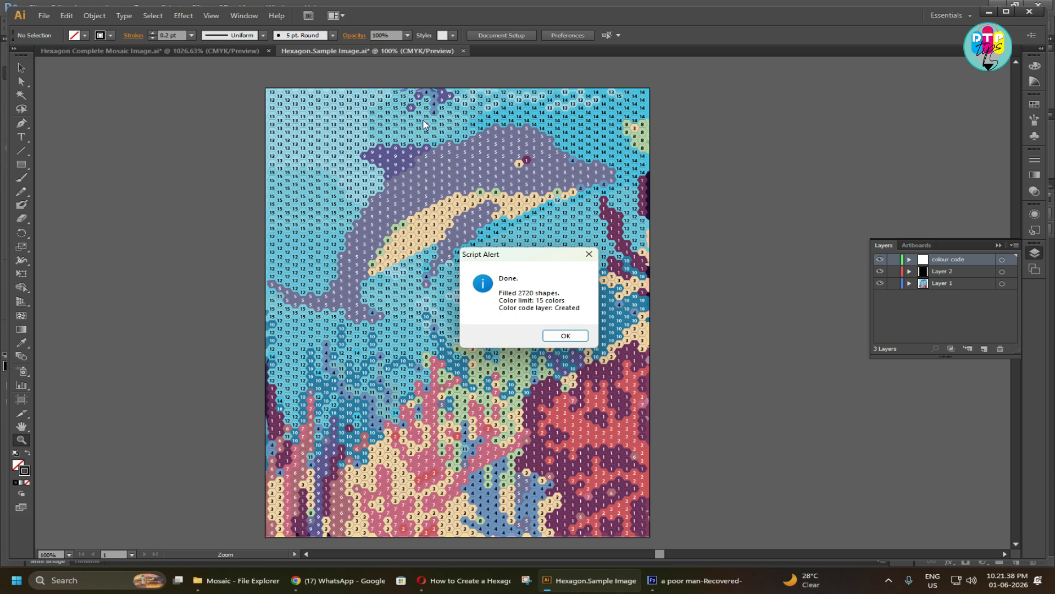
{"action": "left_click", "coordinate": [568, 338]}
{"action": "left_click", "coordinate": [132, 50]}
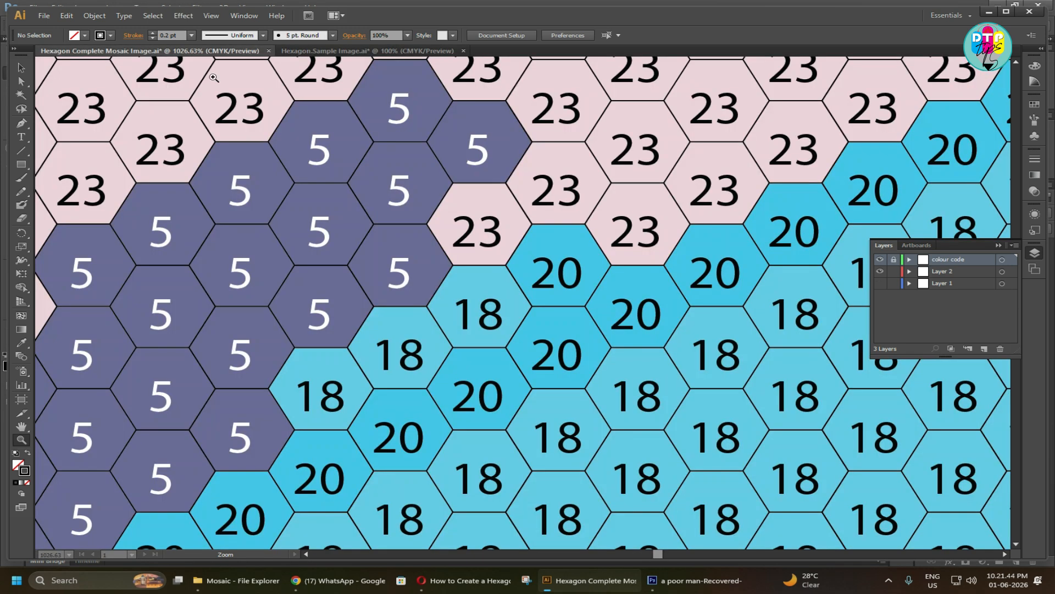
{"action": "left_click", "coordinate": [352, 50]}
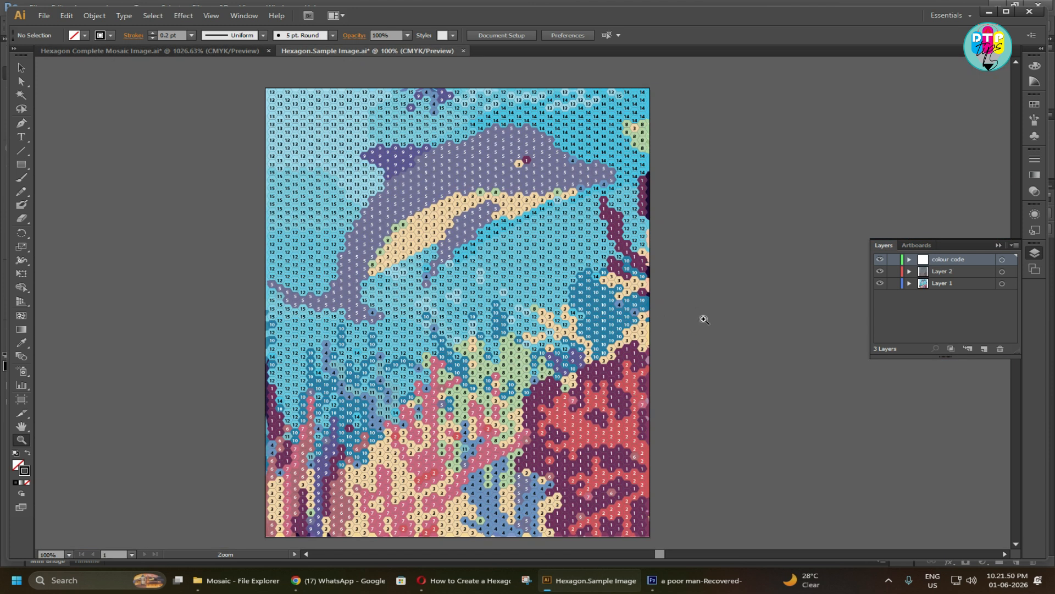
Toggle the visibility of the colour code layer, Layer 2 and Layer 1 to examine what each contributes to the mosaic.
{"action": "left_click_drag", "start_coordinate": [881, 273], "coordinate": [879, 292]}
{"action": "left_click", "coordinate": [880, 271]}
{"action": "left_click", "coordinate": [880, 283]}
{"action": "left_click", "coordinate": [880, 259]}
{"action": "left_click", "coordinate": [880, 260]}
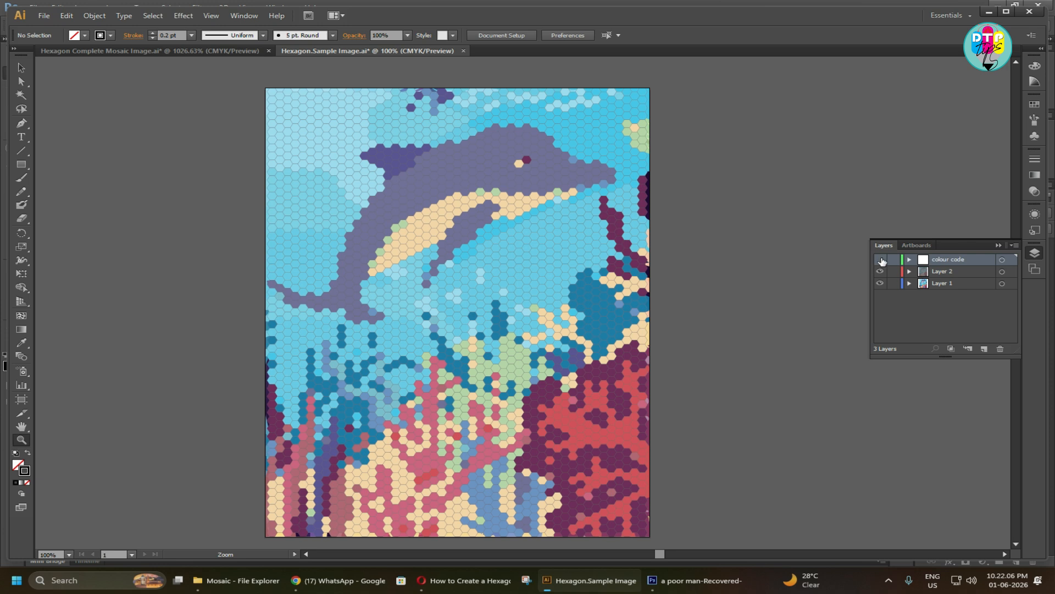
{"action": "left_click", "coordinate": [880, 271]}
{"action": "left_click", "coordinate": [880, 271]}
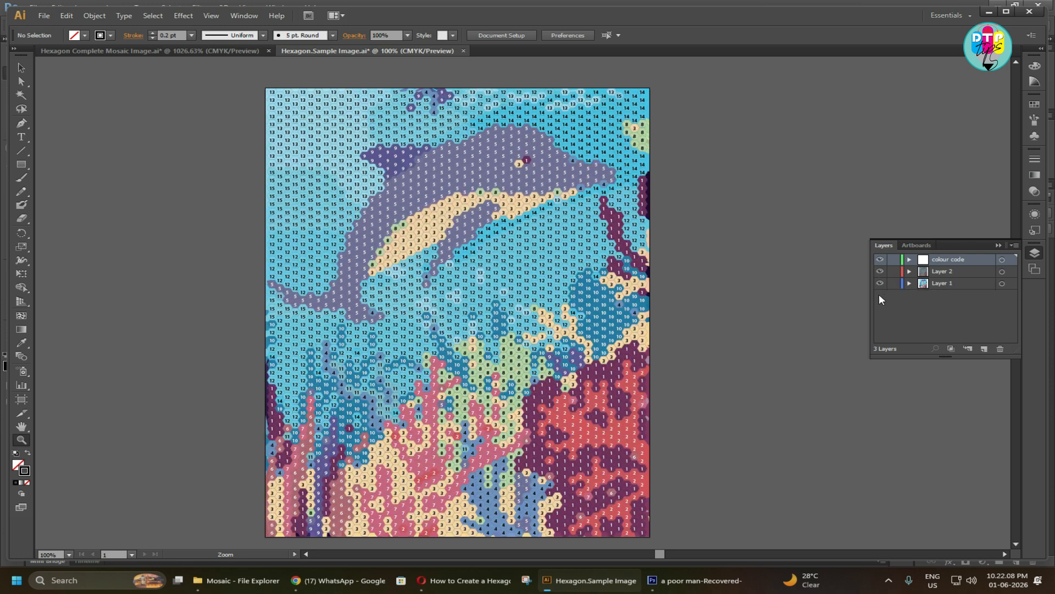
Hide all three layers and reveal Layer 1, Layer 2 and colour code one by one to inspect how the mosaic is built.
{"action": "left_click", "coordinate": [880, 283]}
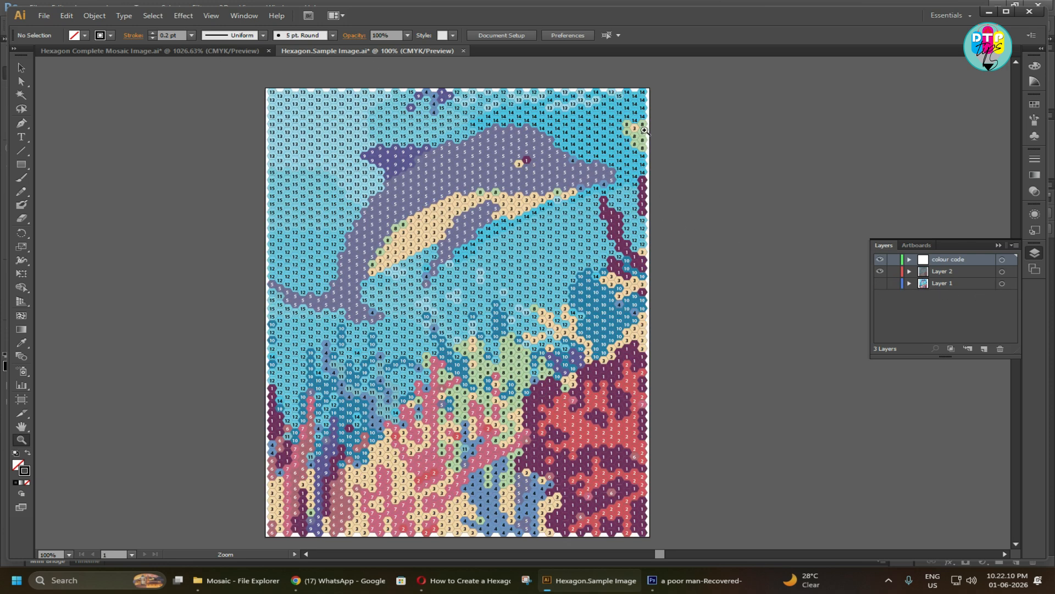
{"action": "left_click_drag", "start_coordinate": [880, 273], "coordinate": [880, 259]}
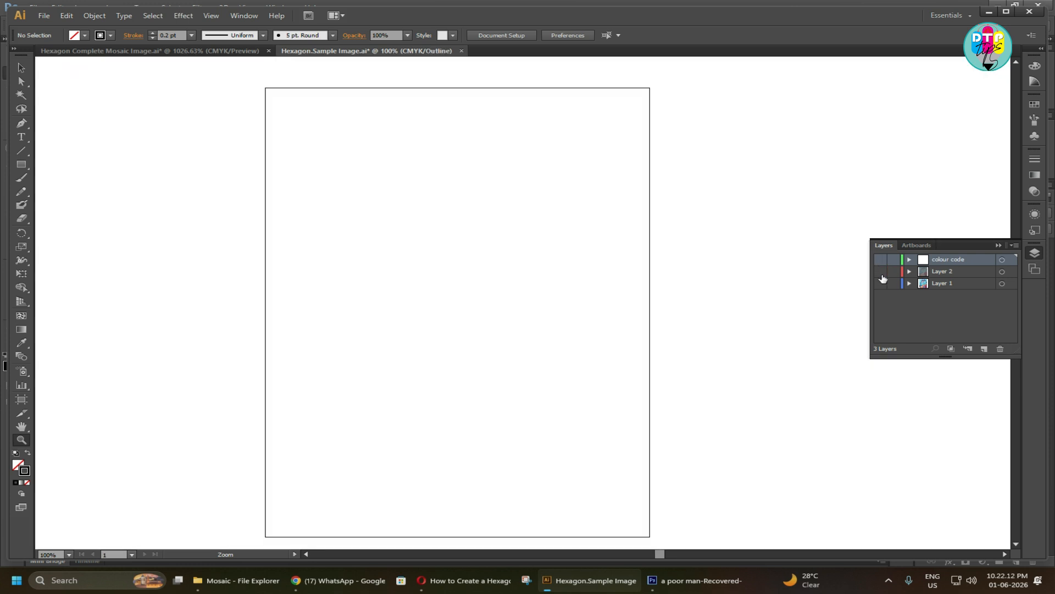
{"action": "left_click", "coordinate": [880, 284]}
{"action": "left_click", "coordinate": [880, 271]}
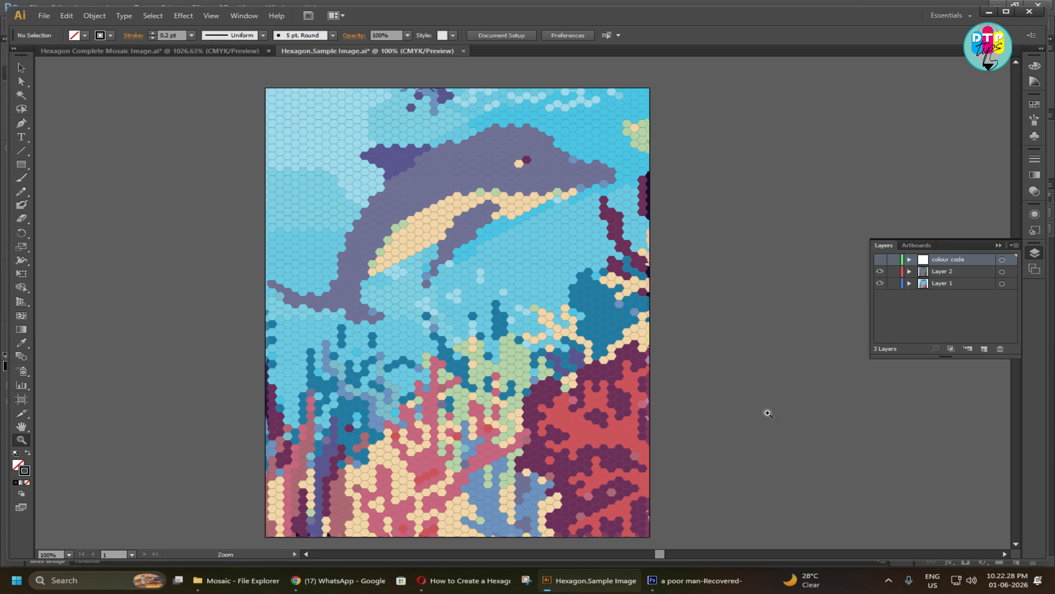
{"action": "left_click", "coordinate": [880, 259]}
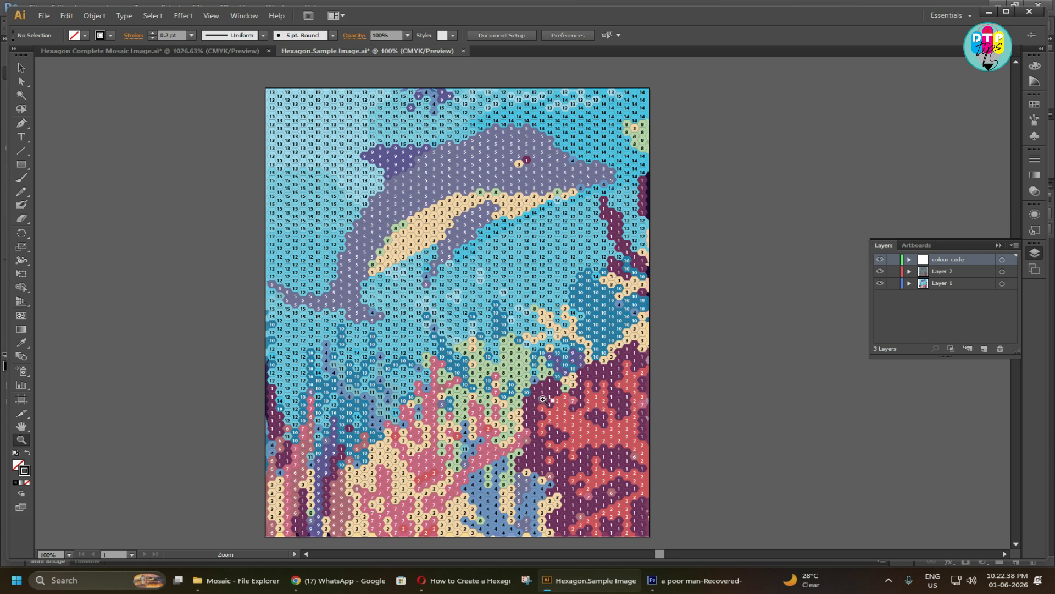
{"action": "left_click_drag", "start_coordinate": [486, 356], "coordinate": [495, 328]}
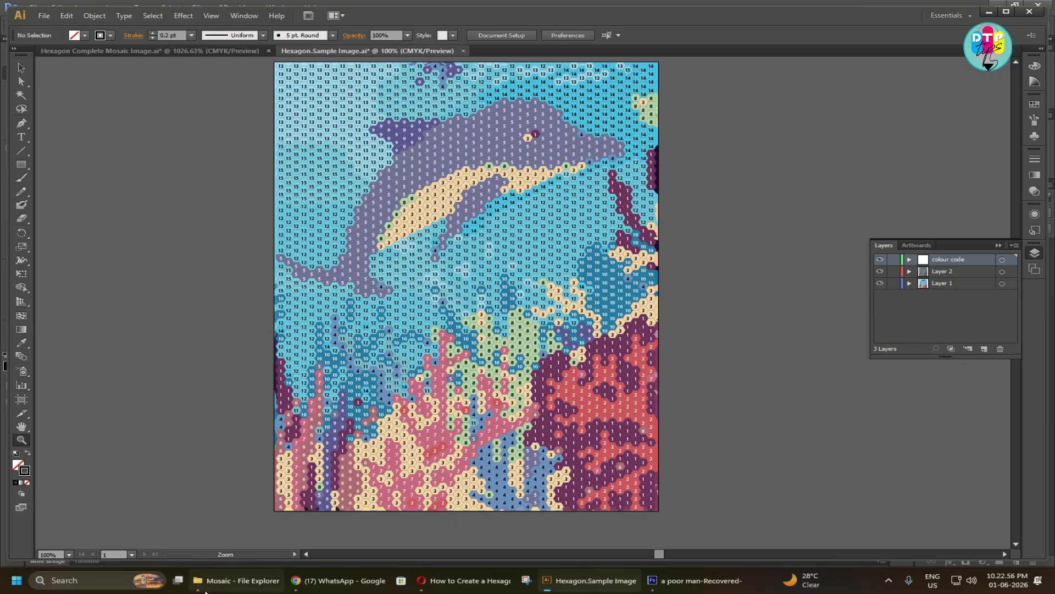
Switch to File Explorer and open Hexagon mosaic.jsx from the Mosaic folder in Notepad.
{"action": "left_click", "coordinate": [236, 580]}
{"action": "left_click", "coordinate": [220, 111]}
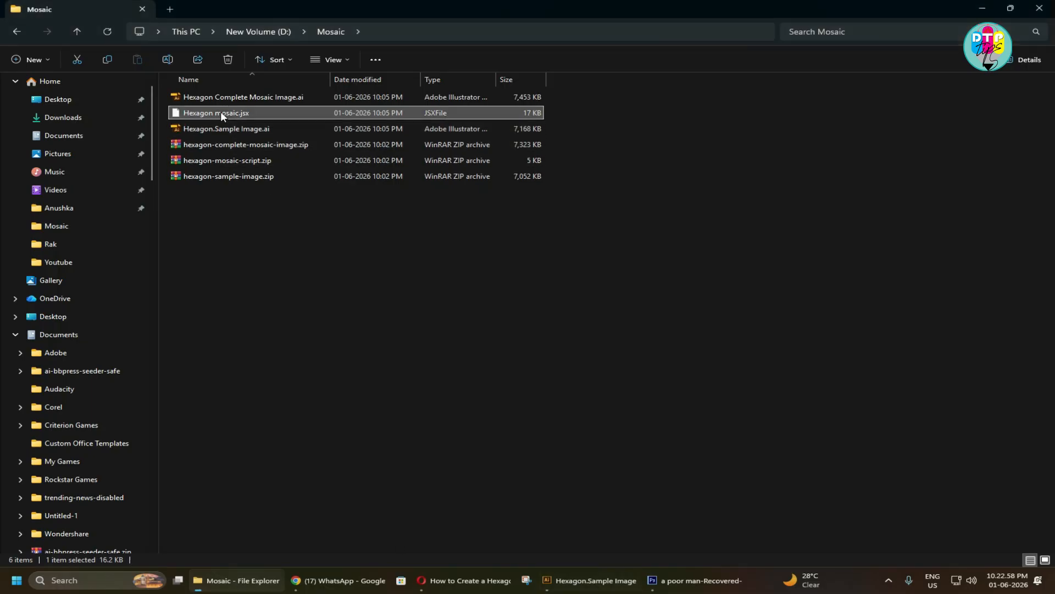
{"action": "right_click", "coordinate": [220, 111]}
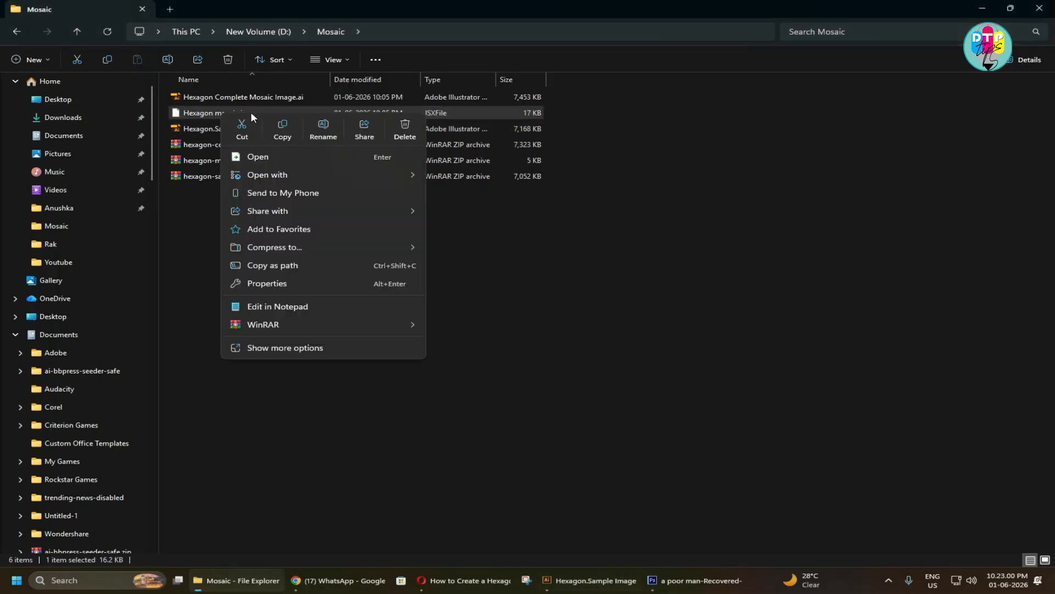
{"action": "mouse_move", "coordinate": [289, 172]}
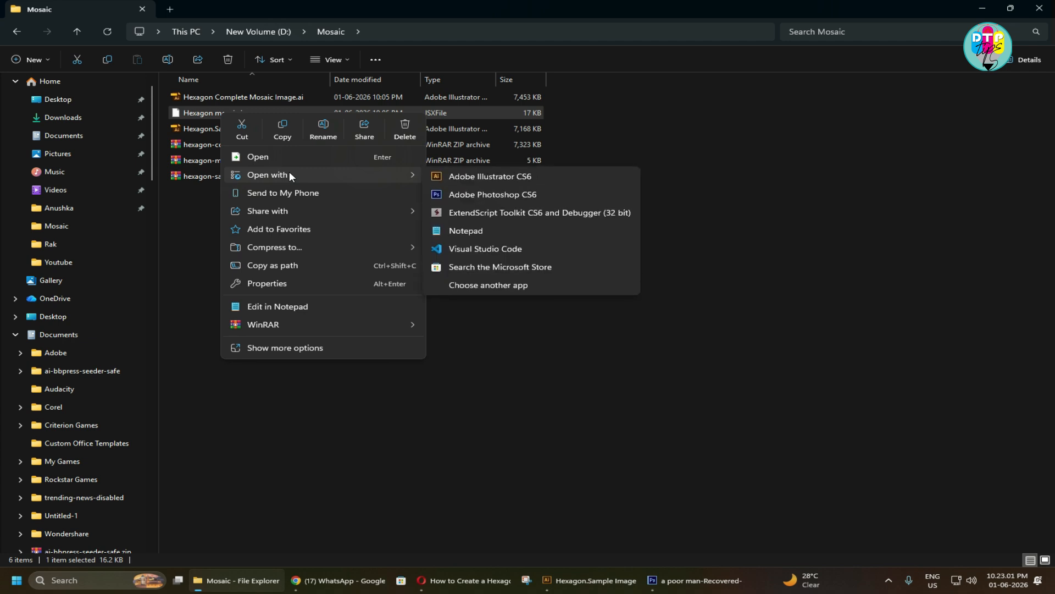
{"action": "left_click", "coordinate": [464, 231]}
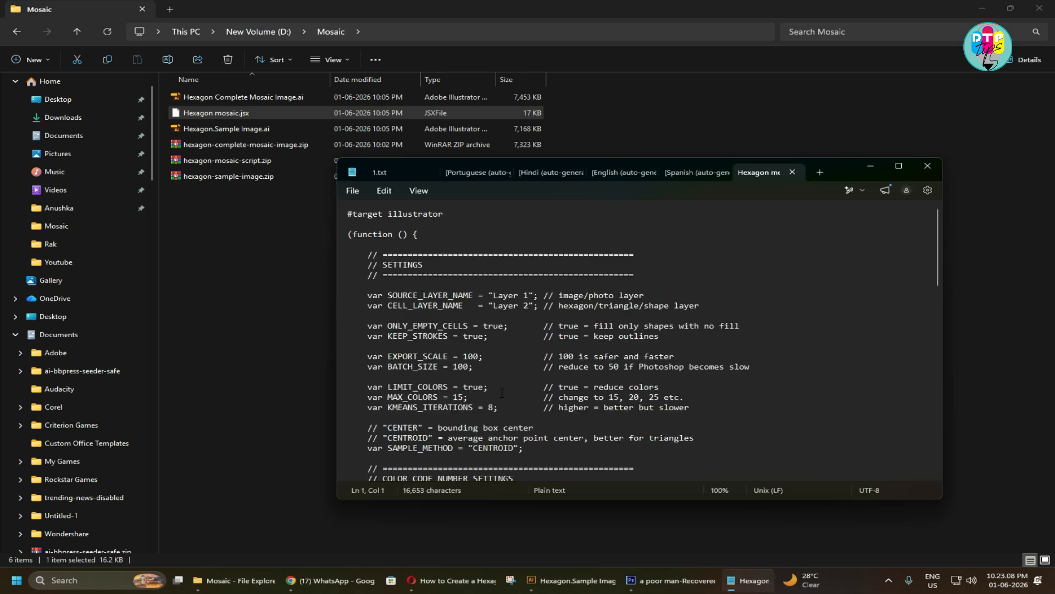
Examine the source and cell layer names and the MAX_COLORS value in the script's settings.
{"action": "left_click_drag", "start_coordinate": [504, 295], "coordinate": [528, 306]}
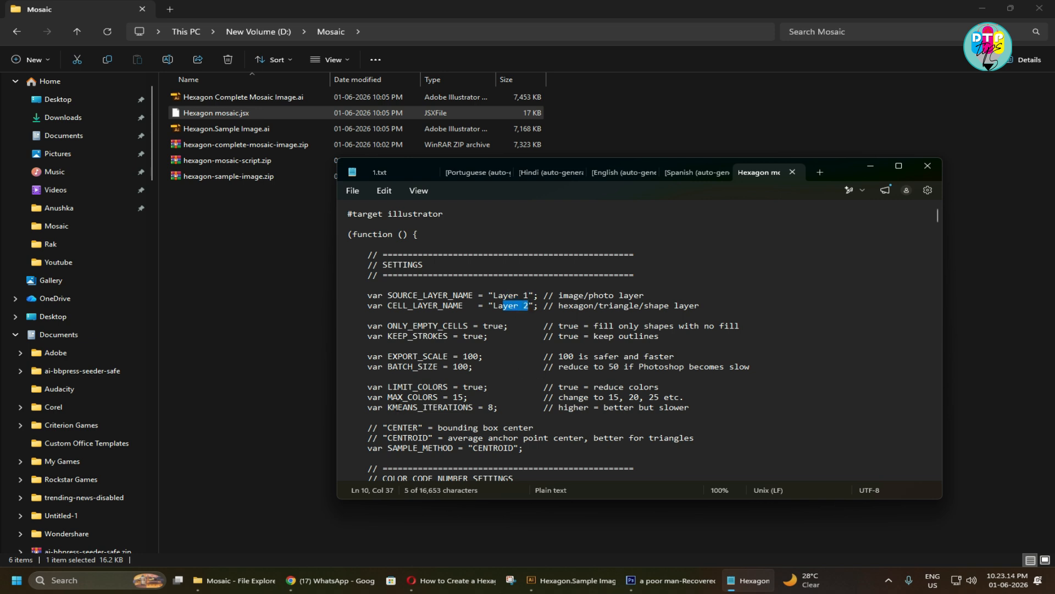
{"action": "left_click", "coordinate": [408, 396]}
{"action": "left_click_drag", "start_coordinate": [451, 396], "coordinate": [458, 397]}
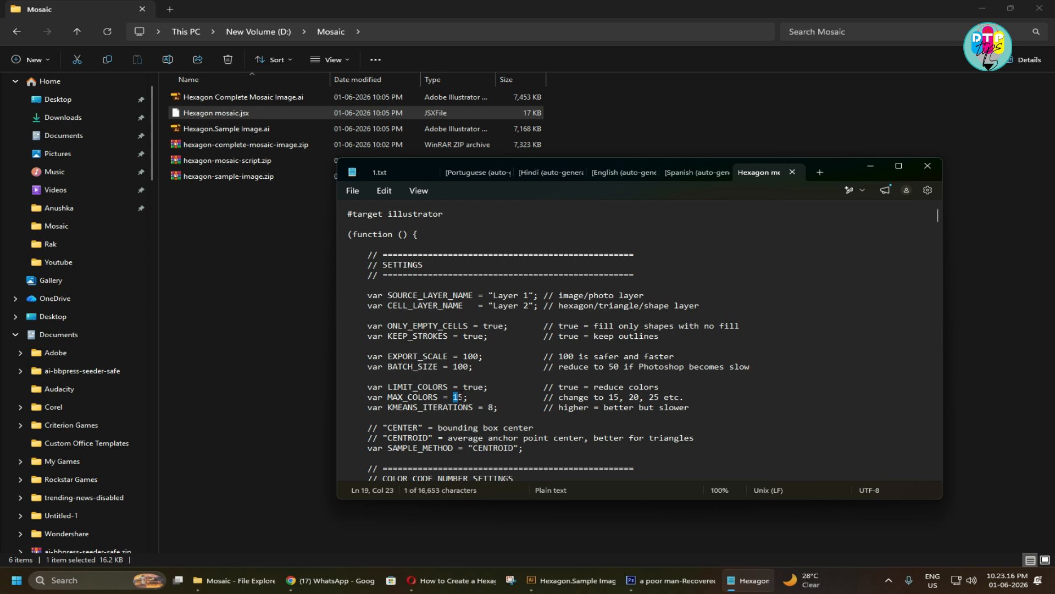
{"action": "key", "text": "Down"}
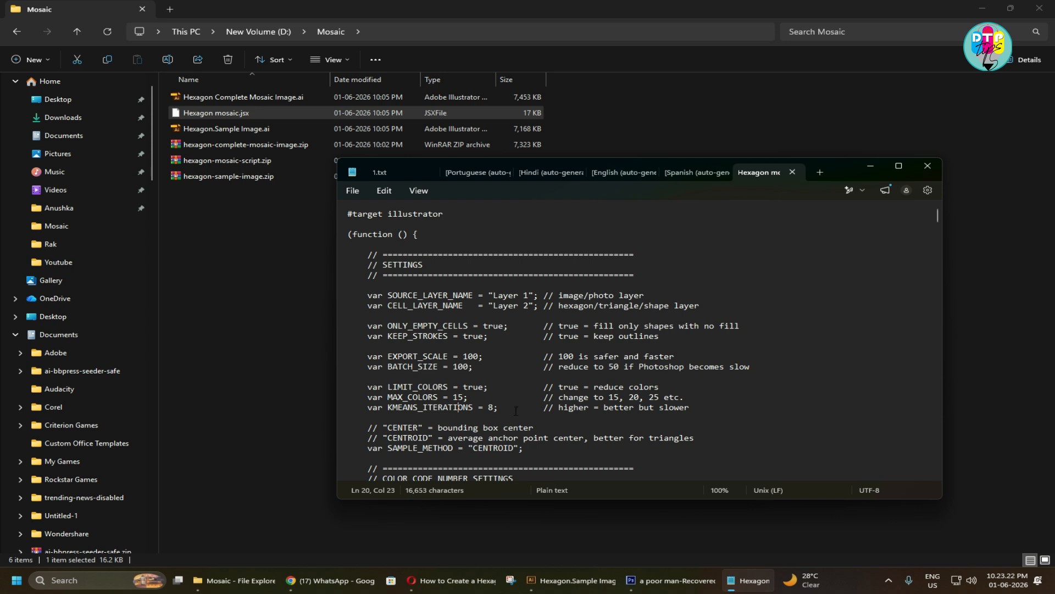
{"action": "left_click_drag", "start_coordinate": [688, 397], "coordinate": [701, 404]}
{"action": "left_click_drag", "start_coordinate": [453, 396], "coordinate": [456, 397]}
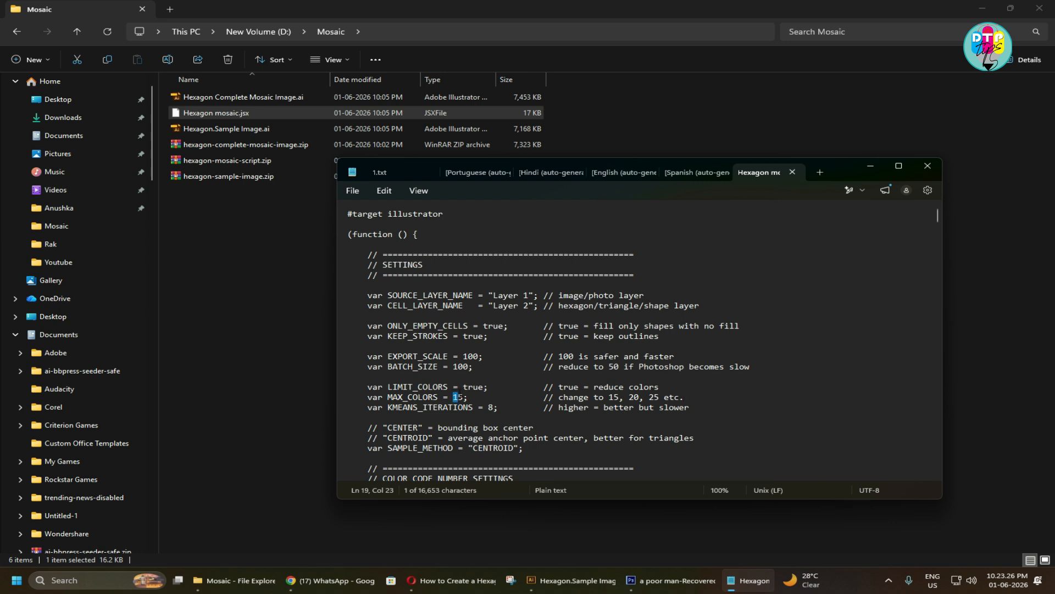